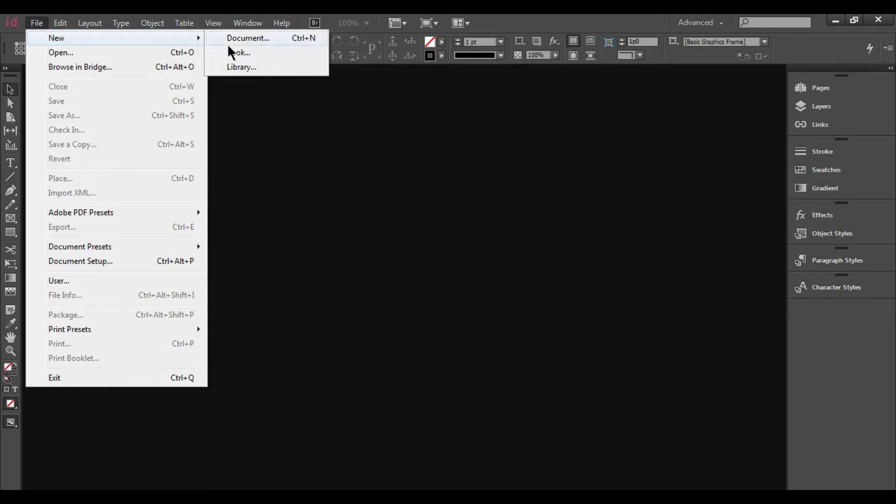
# Create a new single-page print document with the A4 page size
pyautogui.click(236, 43)
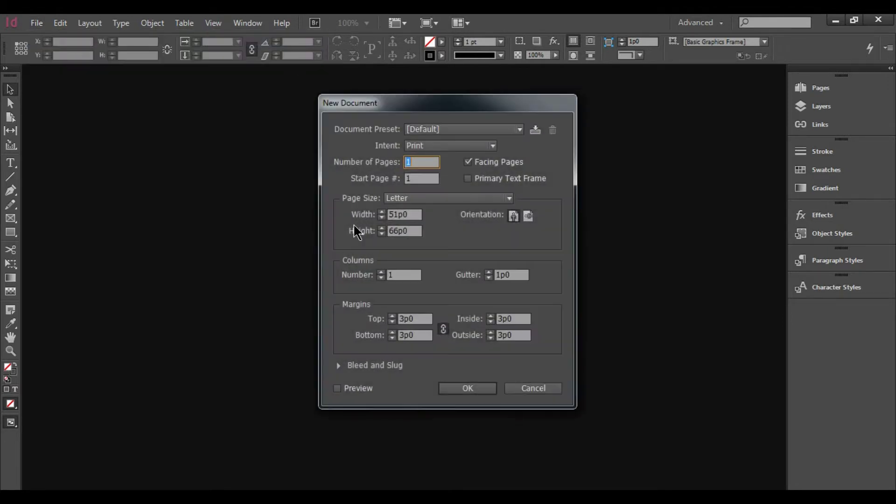
pyautogui.moveTo(436, 112); pyautogui.dragTo(323, 112)
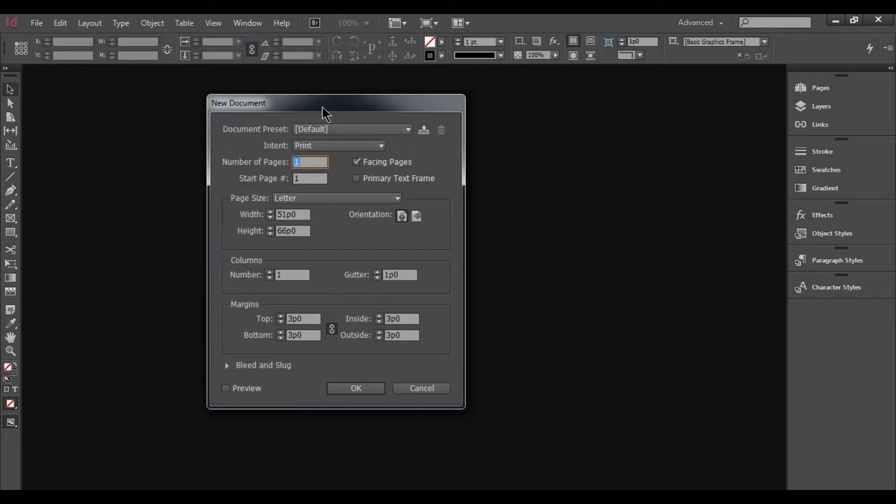
pyautogui.click(310, 199)
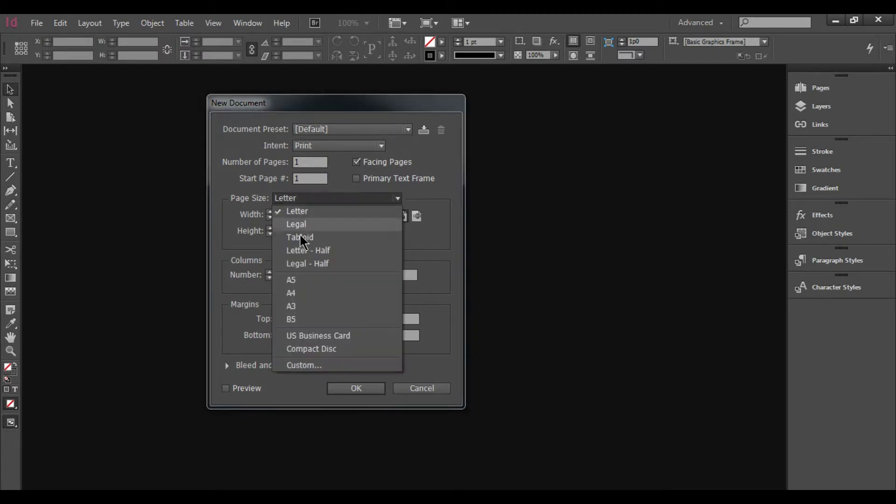
pyautogui.click(302, 294)
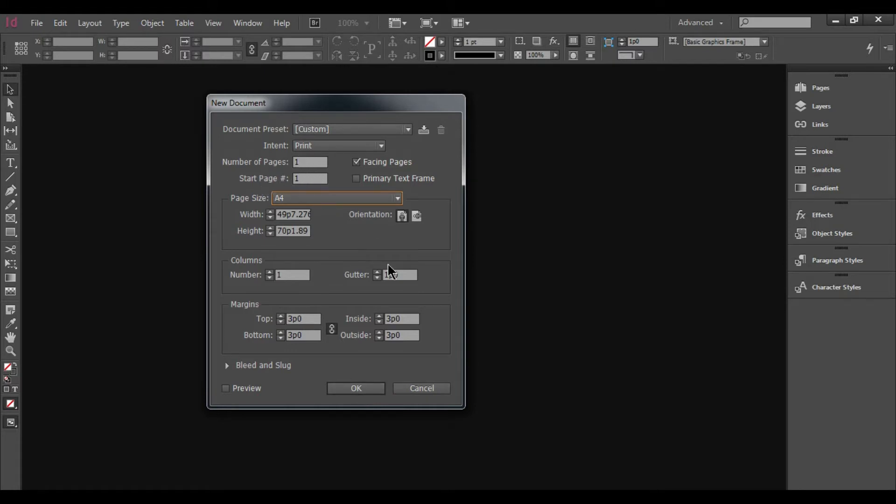
pyautogui.click(353, 393)
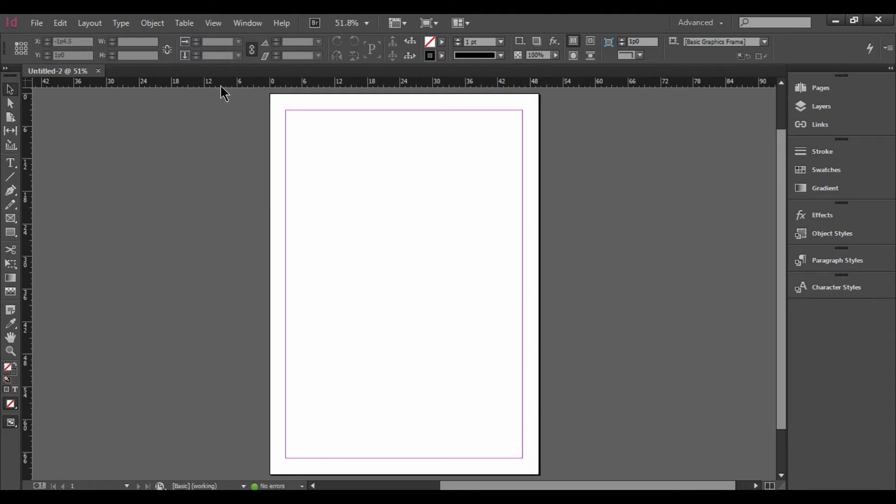
# Change the units of both the horizontal and vertical rulers to centimeters
pyautogui.rightClick(221, 85)
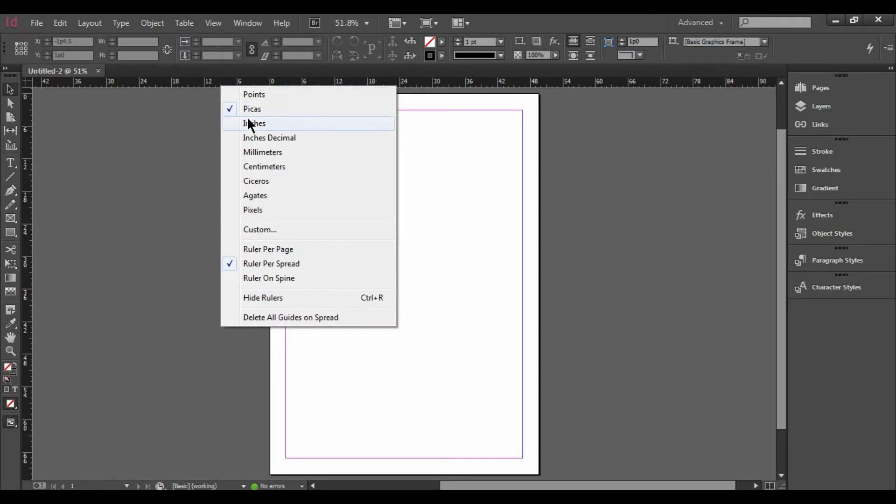
pyautogui.click(262, 164)
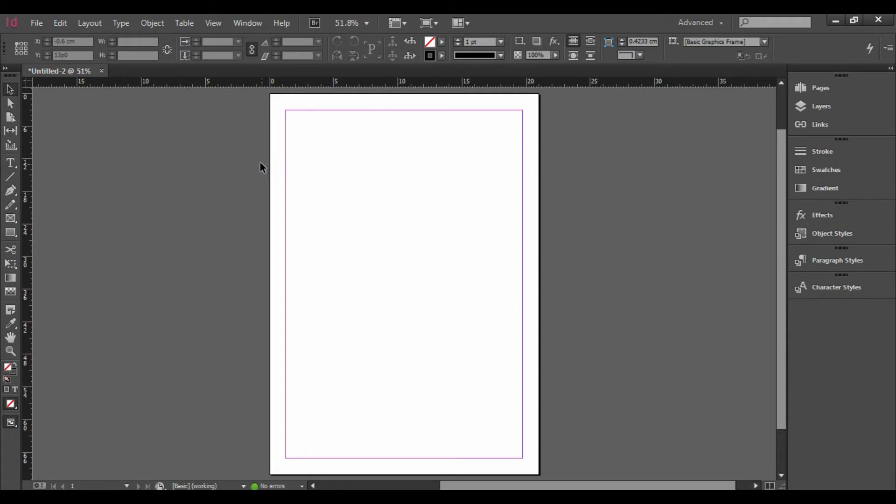
pyautogui.rightClick(27, 132)
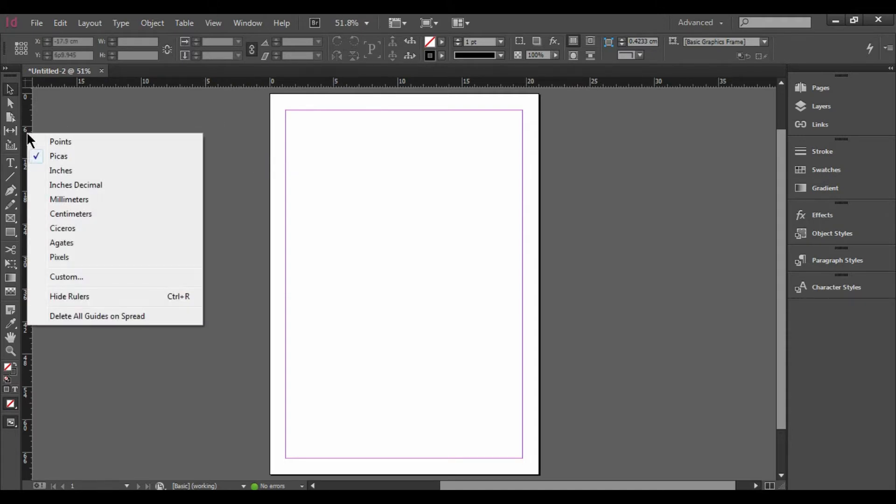
pyautogui.click(98, 213)
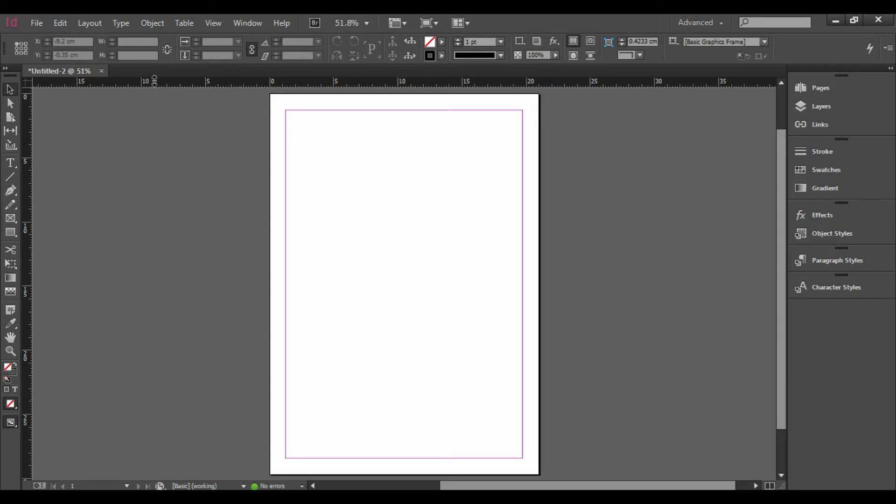
# Check the page width and height in the document setup
pyautogui.click(37, 24)
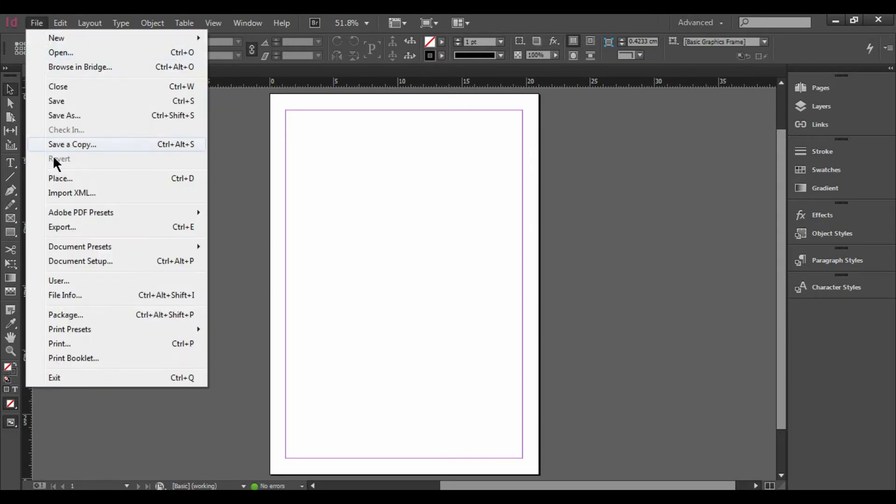
pyautogui.click(68, 259)
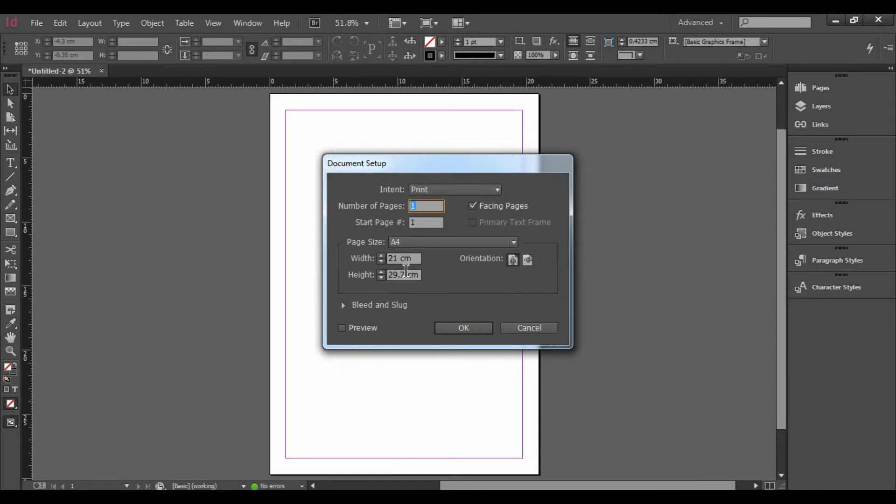
pyautogui.click(464, 328)
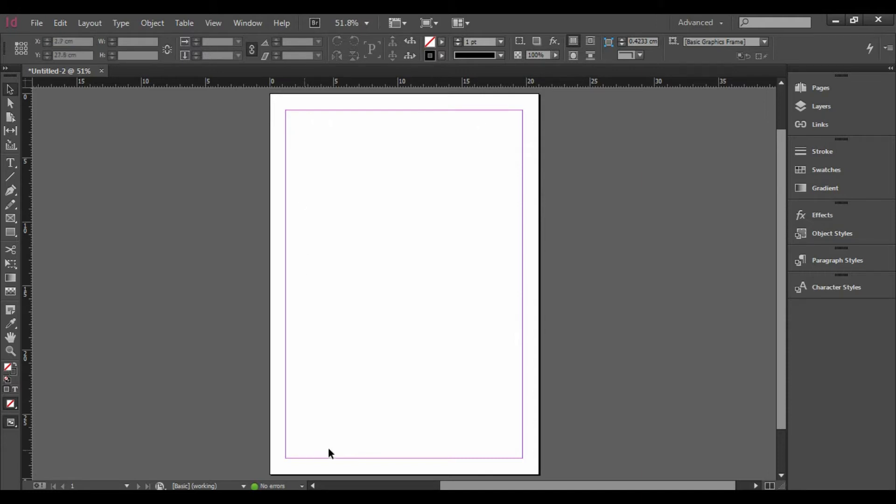
# Open the margin and column settings and unlink the margin values so each side can differ
pyautogui.click(88, 26)
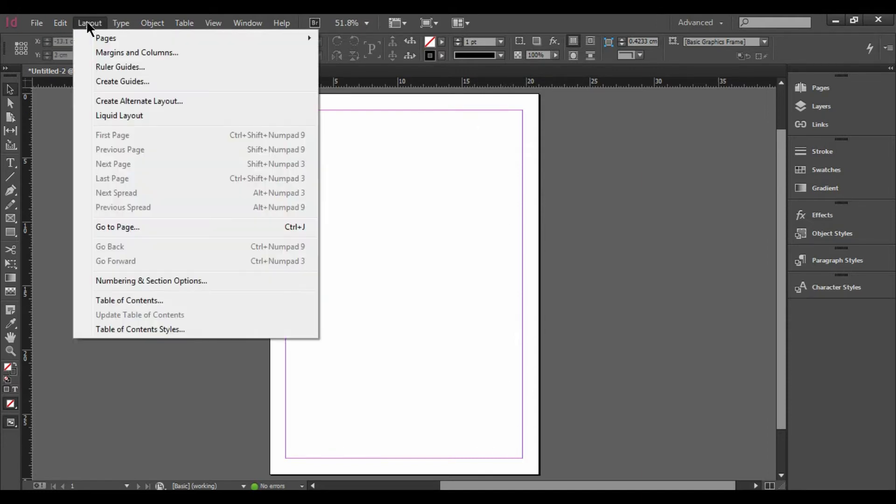
pyautogui.click(122, 51)
pyautogui.moveTo(414, 194); pyautogui.dragTo(466, 189)
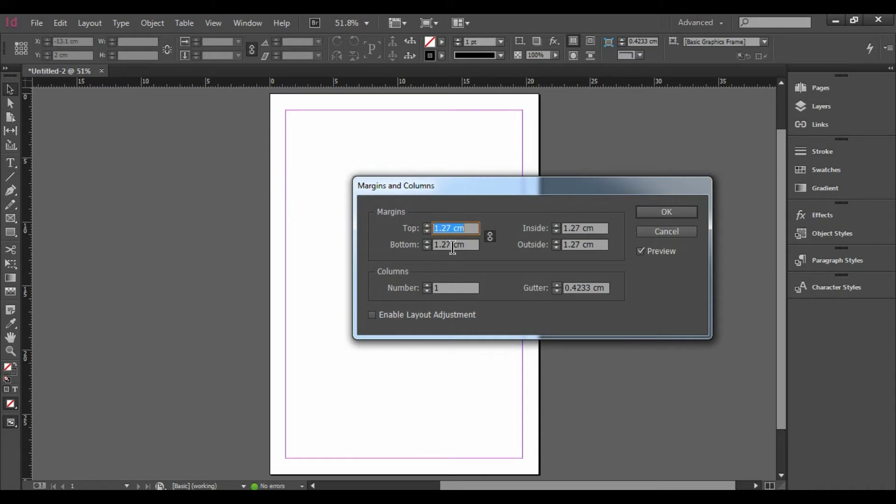
pyautogui.click(450, 245)
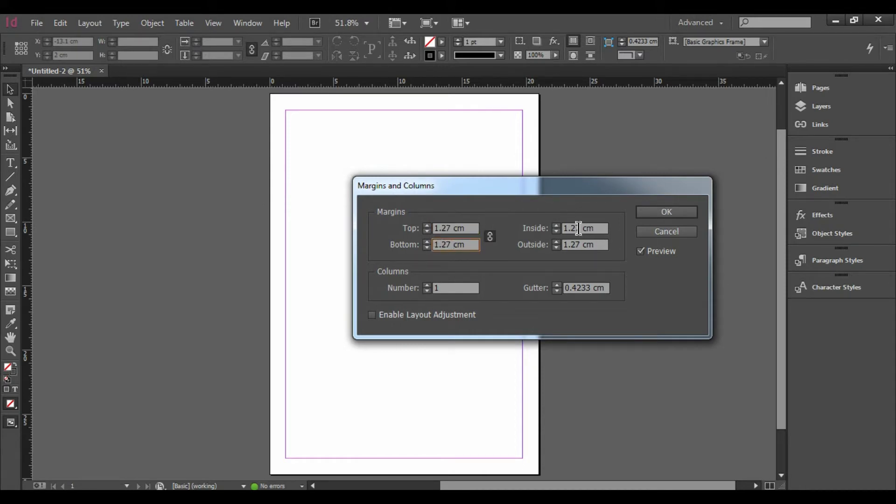
pyautogui.moveTo(567, 188); pyautogui.dragTo(205, 188)
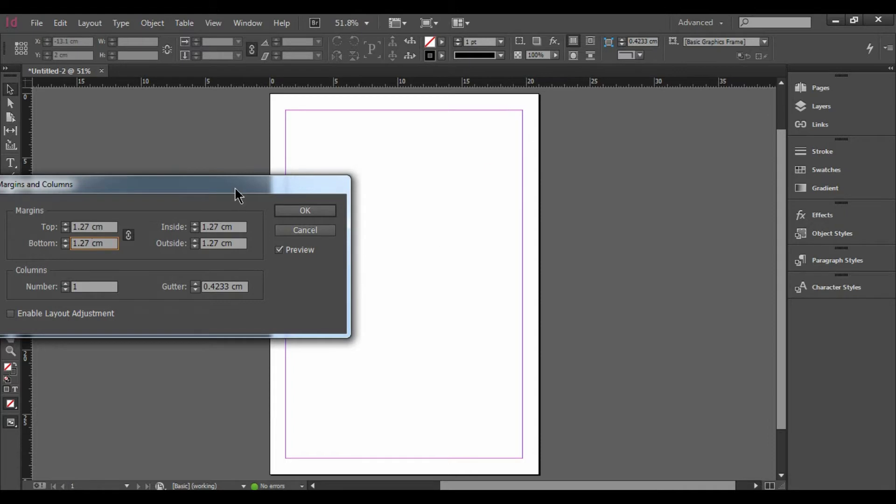
pyautogui.moveTo(237, 186); pyautogui.dragTo(277, 157)
pyautogui.doubleClick(260, 201)
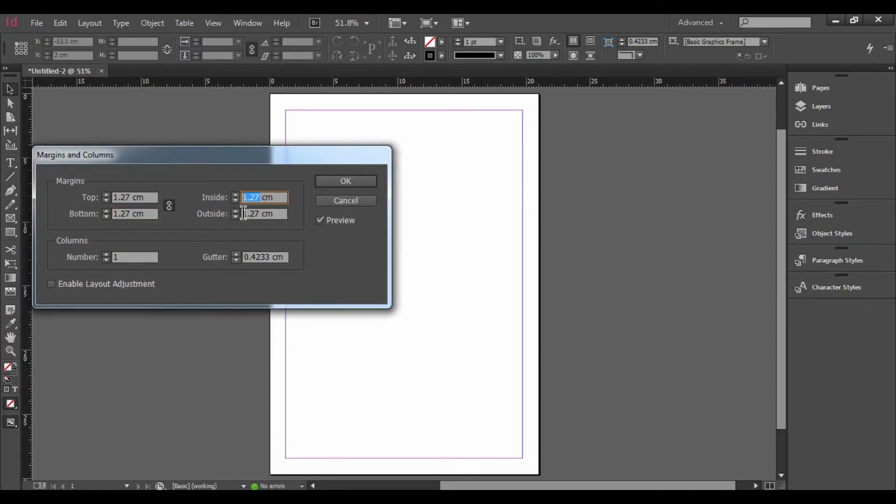
pyautogui.click(170, 206)
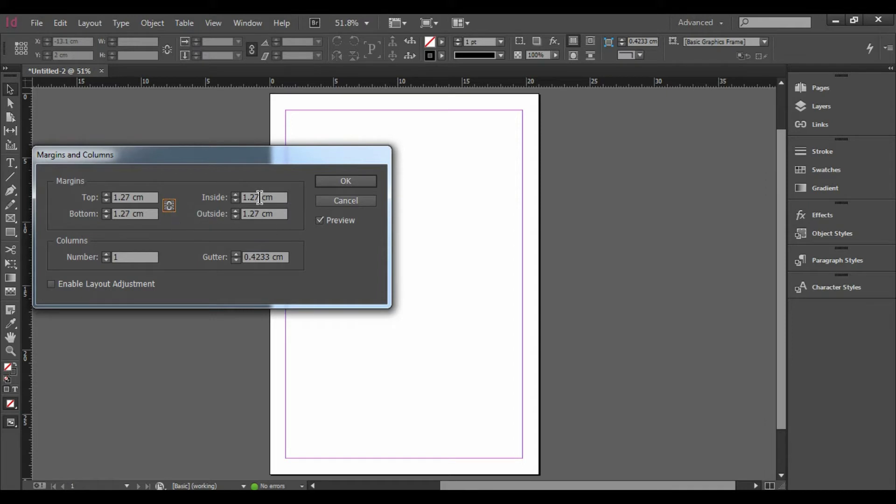
# Set the inside margin to 2.5 cm and refresh its preview on the page
pyautogui.doubleClick(261, 198)
pyautogui.write('2')
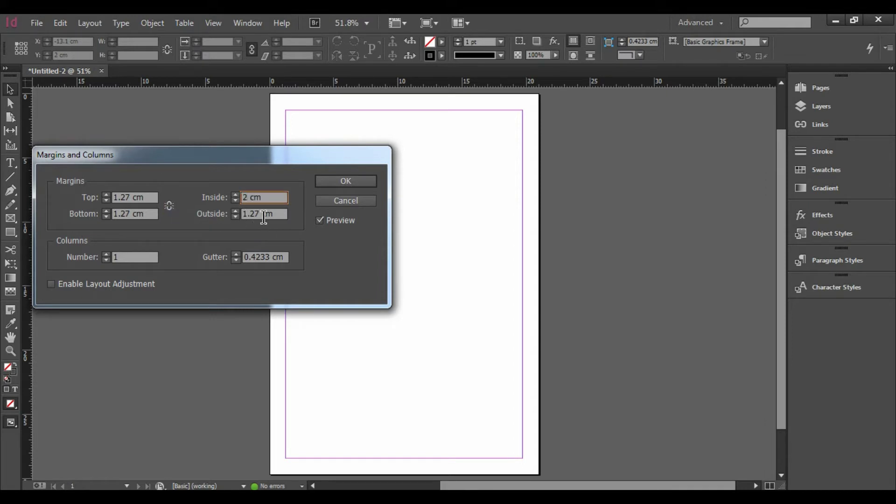
pyautogui.write('.5')
pyautogui.moveTo(260, 159); pyautogui.dragTo(620, 150)
pyautogui.click(680, 213)
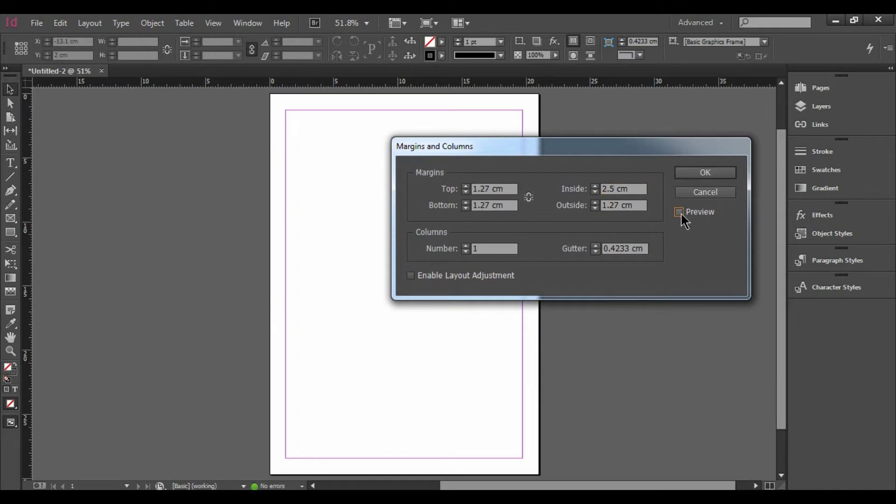
pyautogui.click(681, 212)
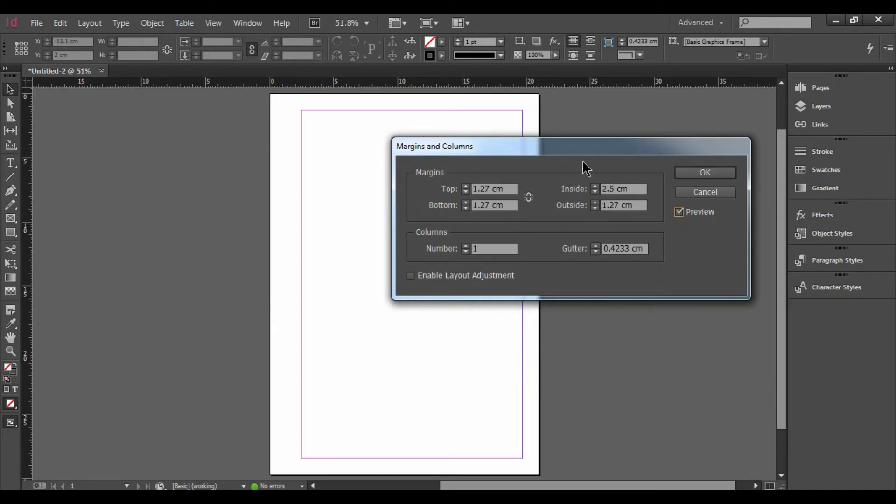
# Set the outside margin to 2 cm and the number of columns to 2, and apply the layout
pyautogui.moveTo(583, 162); pyautogui.dragTo(606, 212)
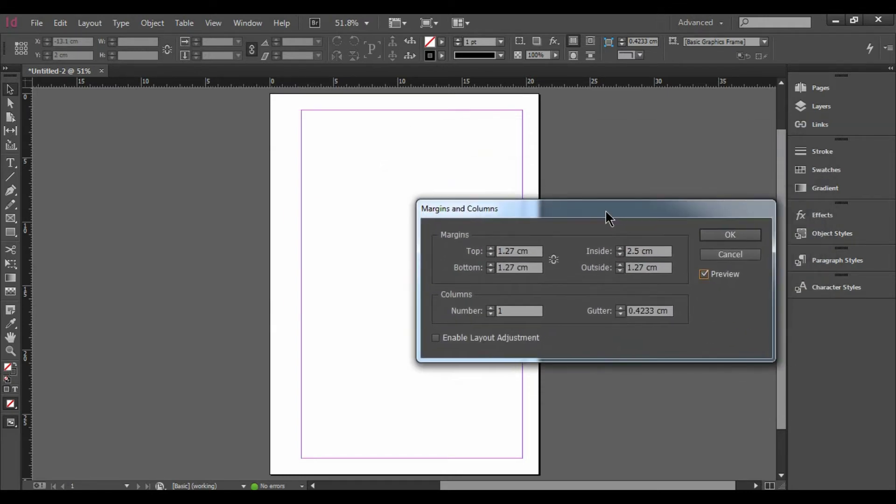
pyautogui.moveTo(650, 269); pyautogui.dragTo(575, 266)
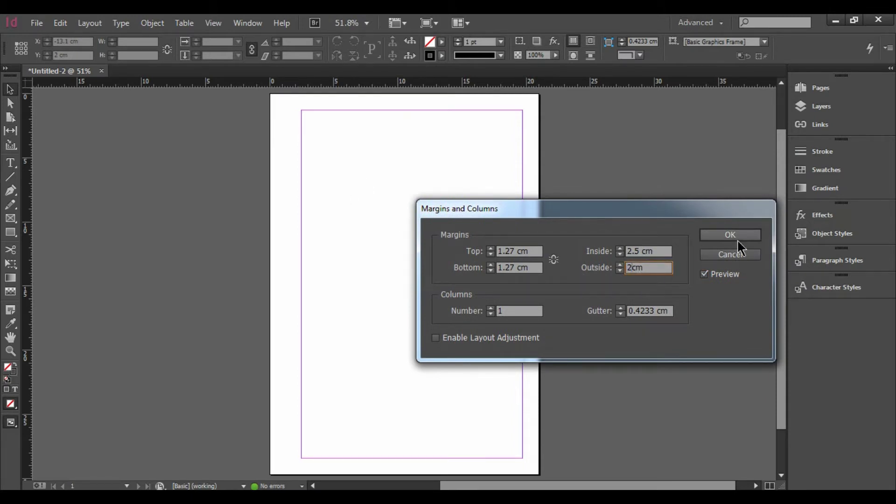
pyautogui.moveTo(714, 210); pyautogui.dragTo(670, 154)
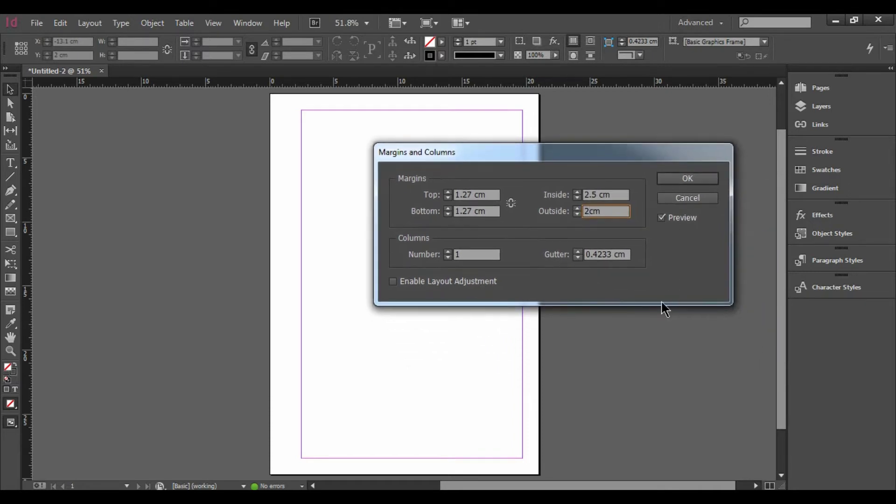
pyautogui.click(448, 252)
pyautogui.moveTo(461, 153); pyautogui.dragTo(450, 243)
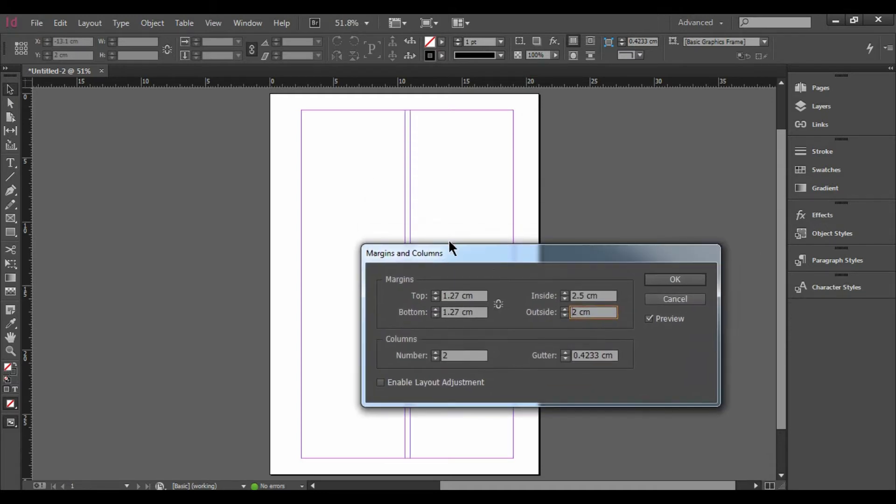
pyautogui.click(686, 280)
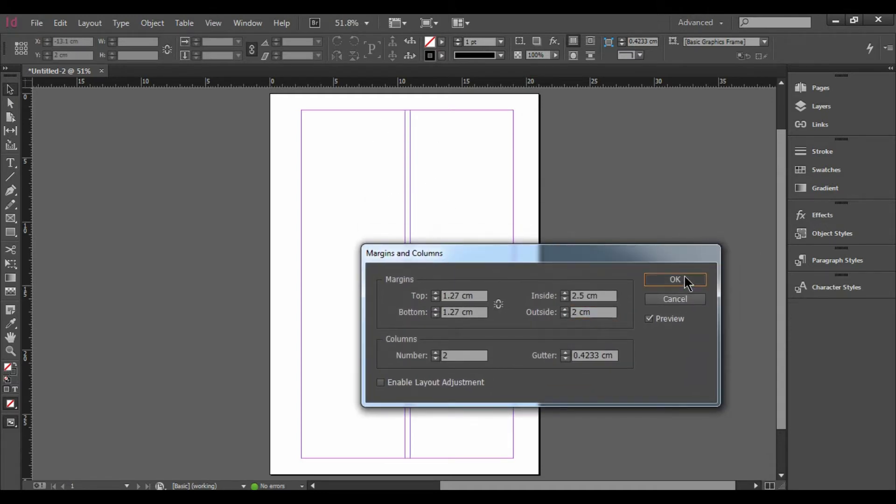
# Display the Pages panel and look through the list of available panels
pyautogui.click(872, 108)
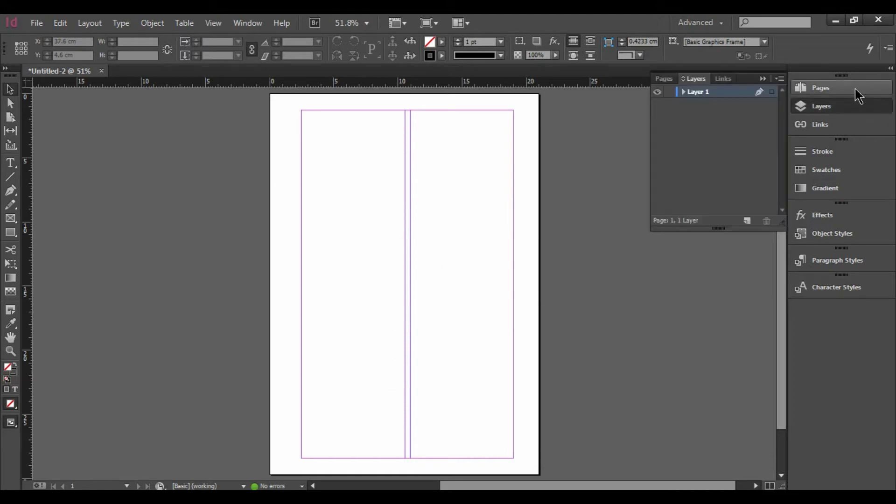
pyautogui.click(855, 88)
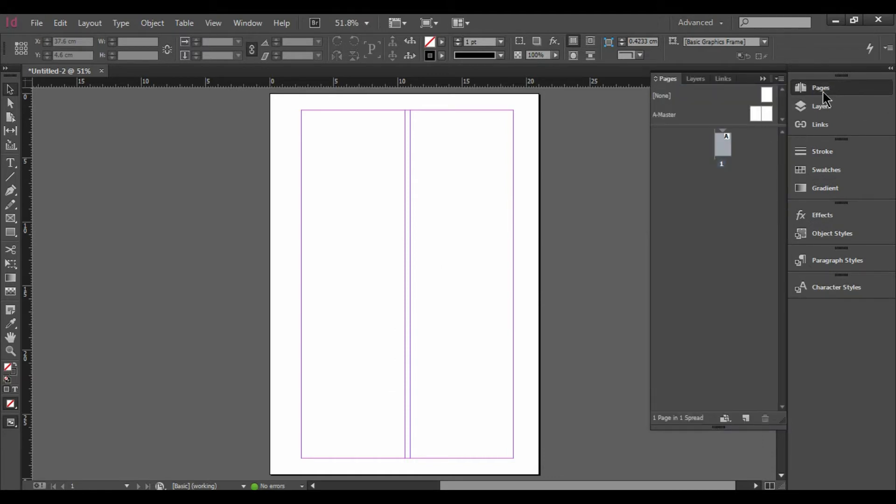
pyautogui.click(248, 24)
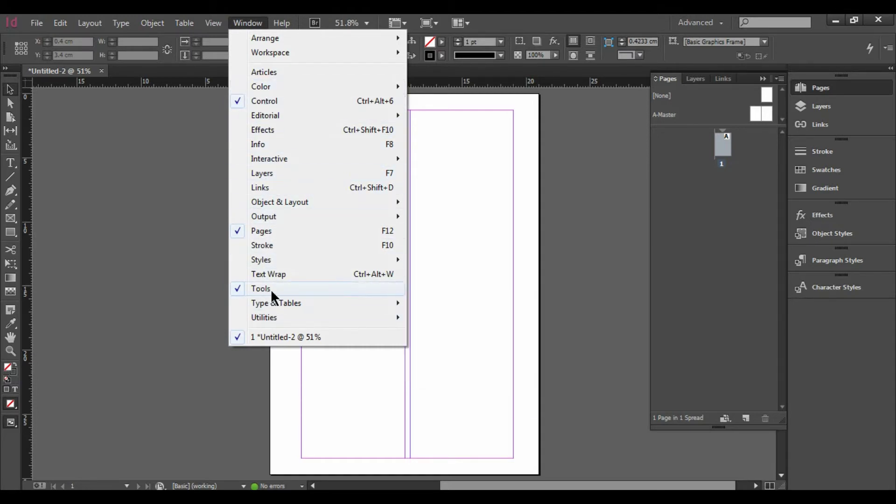
pyautogui.click(431, 257)
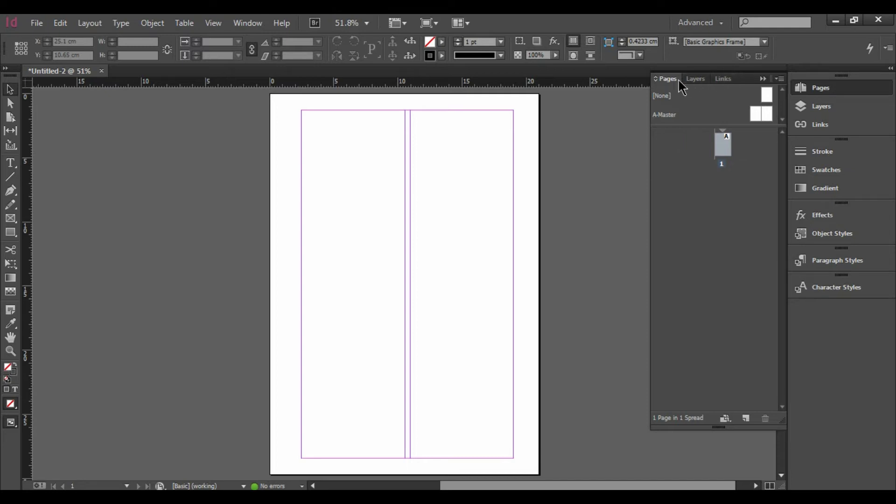
# Detach the Pages panel, place it floating beside the page, collapse the remaining Links panel and shrink the floating panel
pyautogui.moveTo(651, 168); pyautogui.dragTo(573, 181)
pyautogui.moveTo(601, 84); pyautogui.dragTo(88, 115)
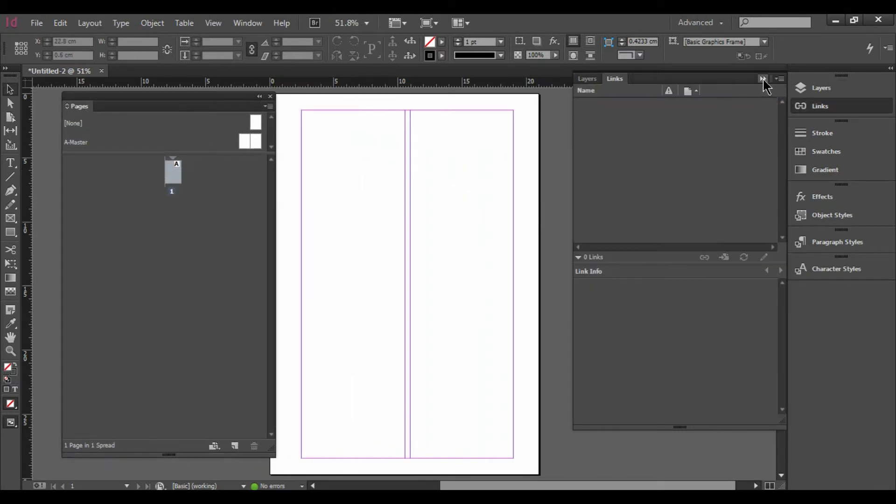
pyautogui.click(763, 78)
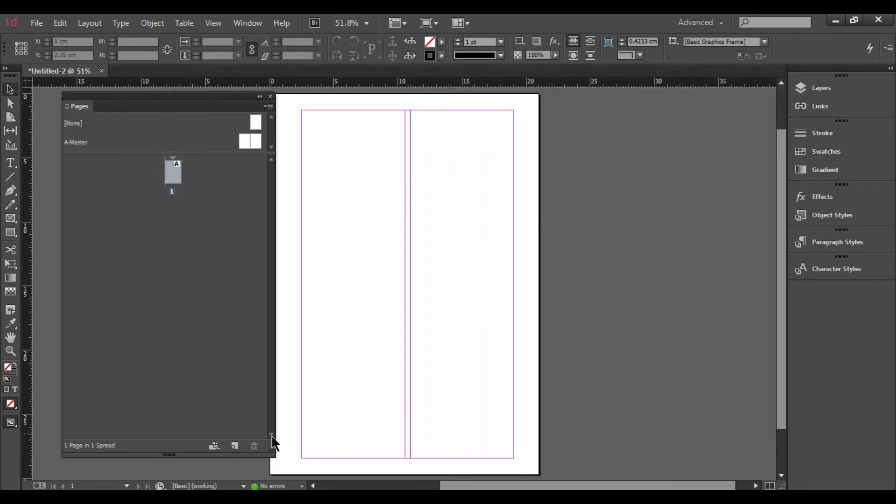
pyautogui.moveTo(270, 451); pyautogui.dragTo(247, 330)
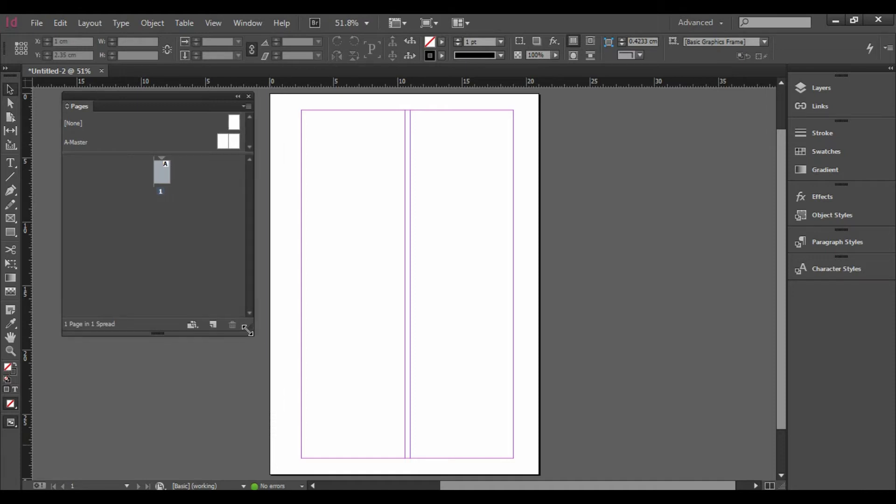
pyautogui.hotkey('ctrl', '=')
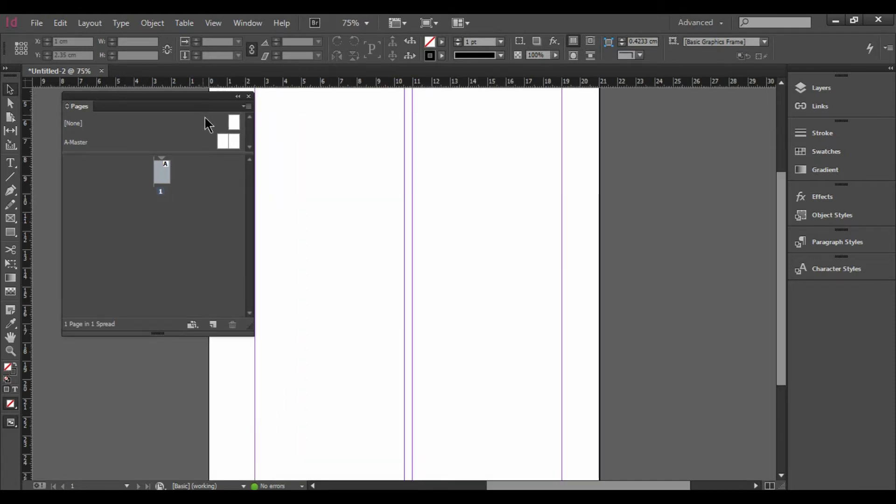
pyautogui.hotkey('ctrl', '-')
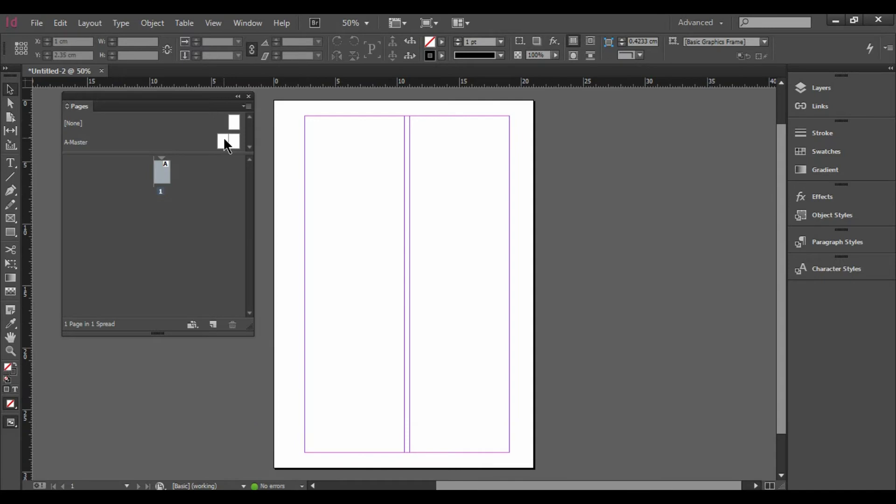
# Open the A-Master spread for editing, select its right-hand page and move the floating Pages panel clear of the pages
pyautogui.doubleClick(224, 140)
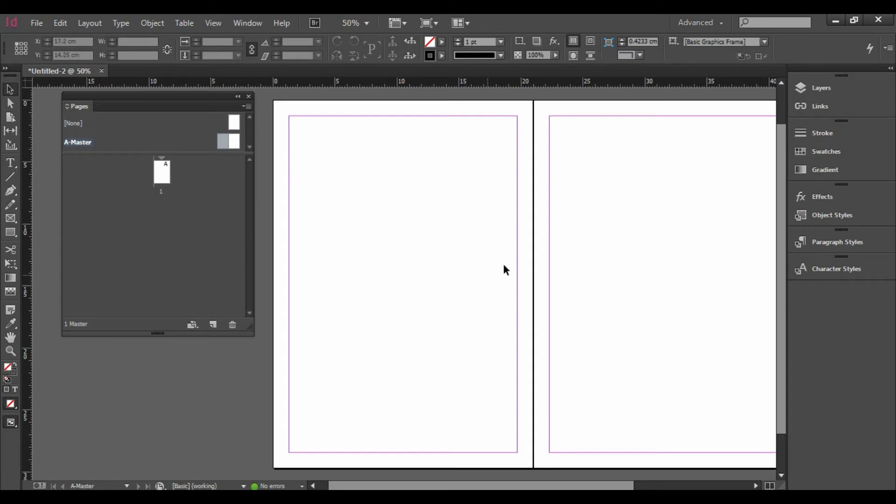
pyautogui.moveTo(503, 262)
pyautogui.mouseDown()
pyautogui.moveTo(517, 276)
pyautogui.moveTo(575, 252)
pyautogui.moveTo(498, 257)
pyautogui.mouseUp()
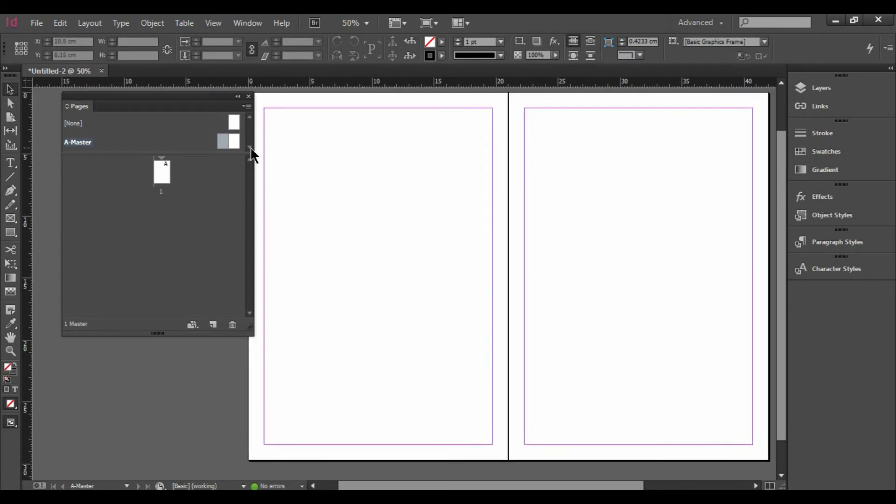
pyautogui.click(234, 142)
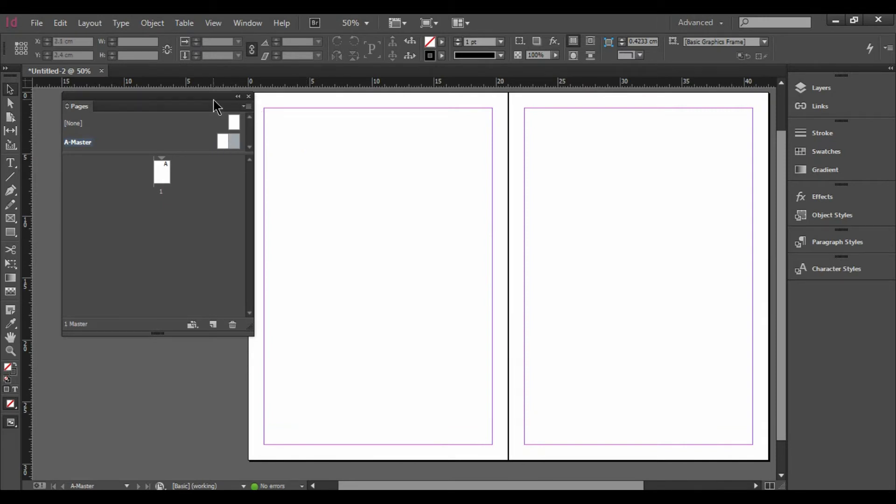
pyautogui.moveTo(203, 95); pyautogui.dragTo(175, 97)
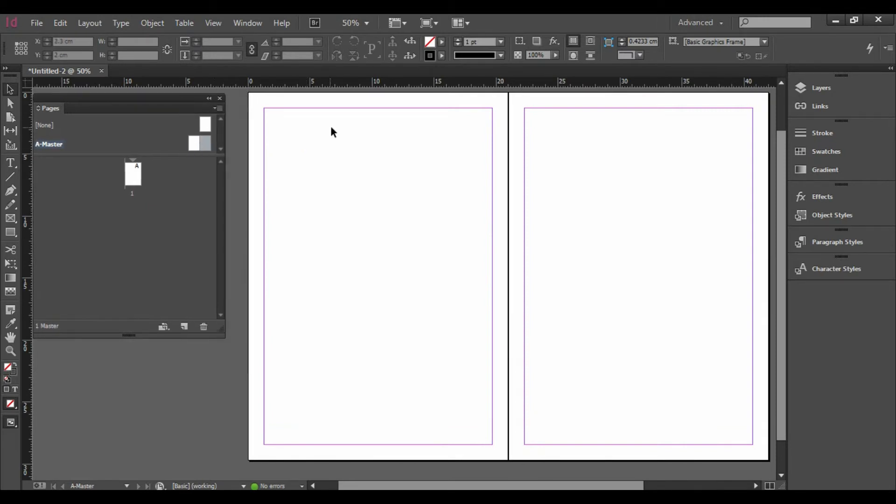
# Set the inside margin of the A-Master's right-hand page to 2.5 cm
pyautogui.rightClick(248, 80)
pyautogui.click(482, 160)
pyautogui.click(89, 24)
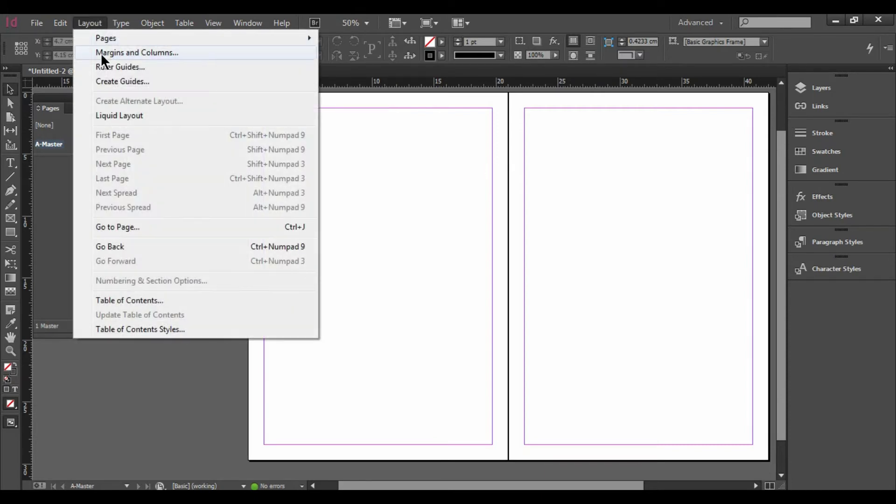
pyautogui.click(100, 51)
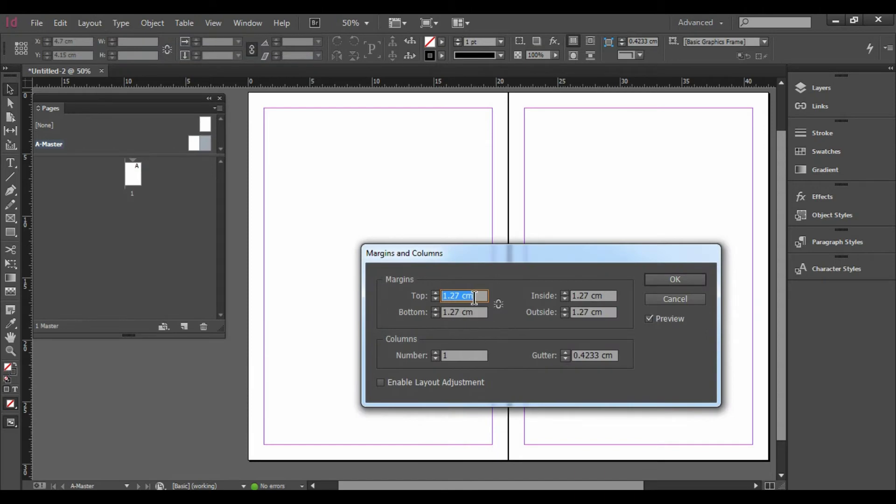
pyautogui.doubleClick(580, 296)
pyautogui.write('2.')
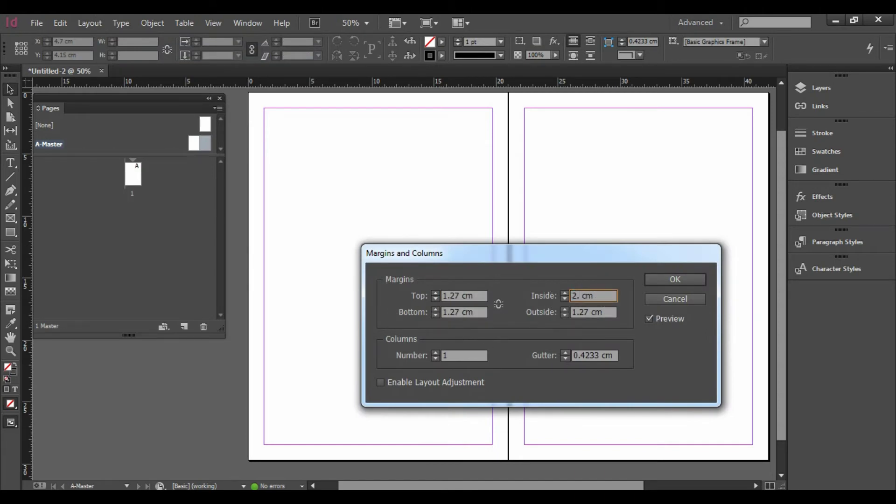
pyautogui.write('5')
pyautogui.press('Tab')
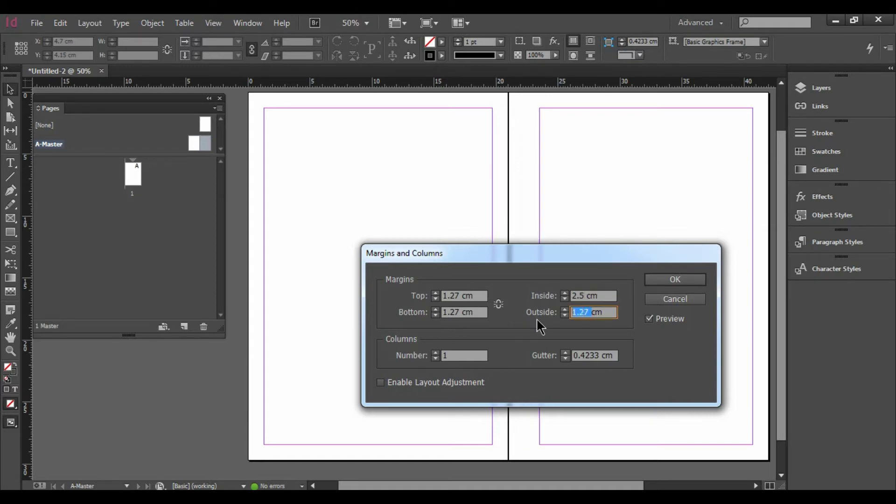
# Set the right-hand master page's outside margin to 2 cm and its number of columns to 2, and apply the layout
pyautogui.write('2')
pyautogui.doubleClick(445, 358)
pyautogui.write('2')
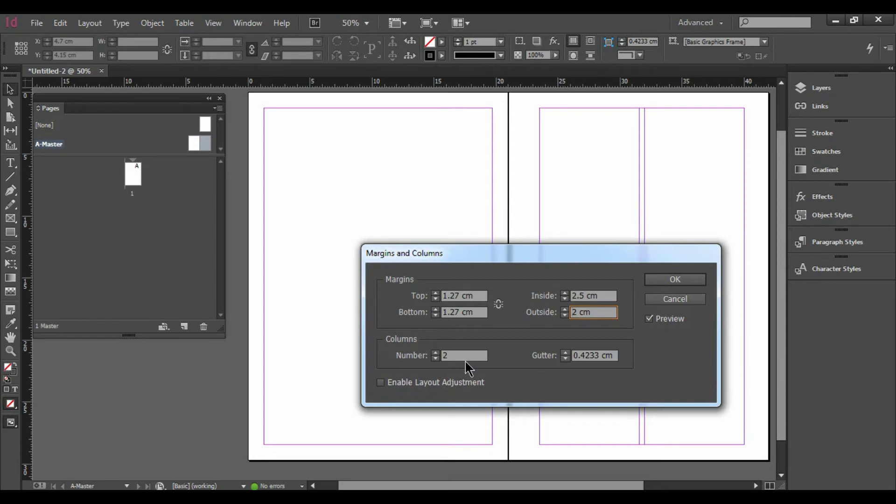
pyautogui.click(676, 279)
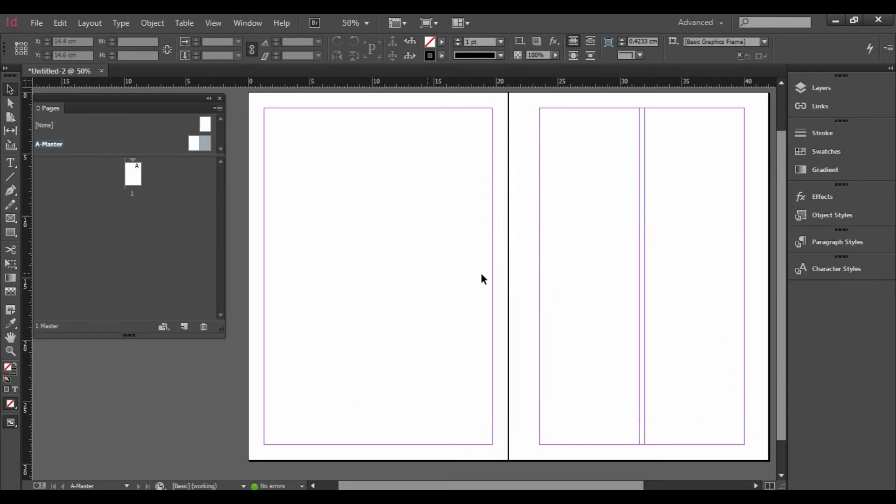
# Select both pages of the A-Master spread and set their inside margin to 2.5 cm and outside margin to 2 cm
pyautogui.click(193, 140)
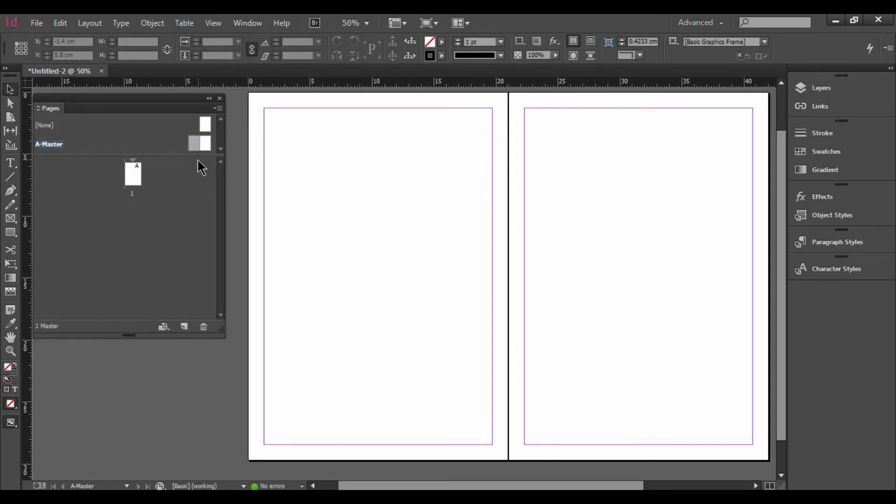
pyautogui.click(194, 146)
pyautogui.click(89, 23)
pyautogui.click(99, 50)
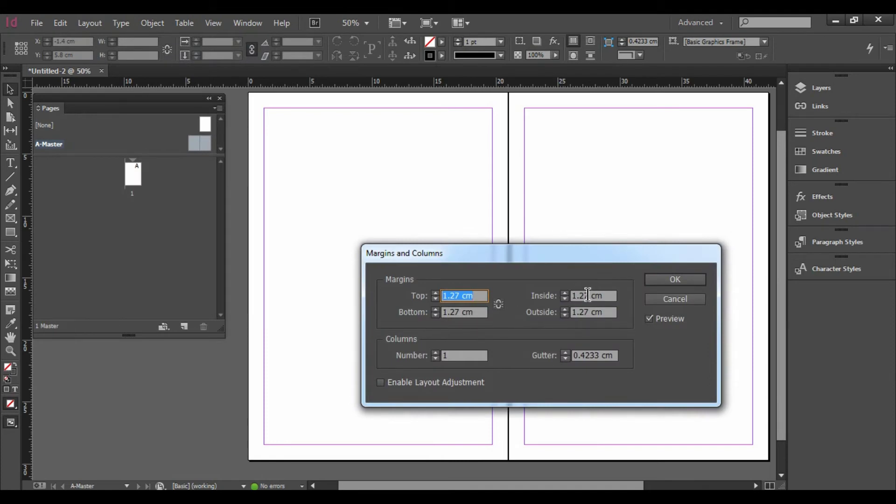
pyautogui.doubleClick(588, 294)
pyautogui.write('2.')
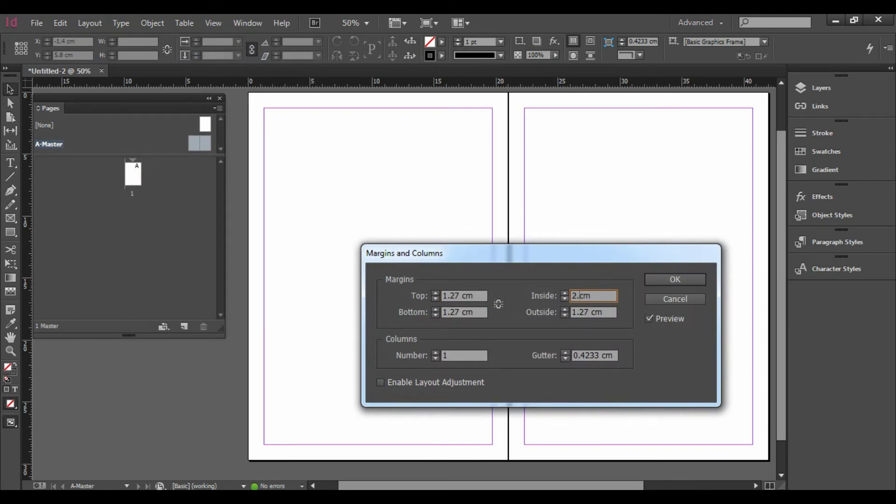
pyautogui.write('5')
pyautogui.doubleClick(592, 312)
pyautogui.write('2')
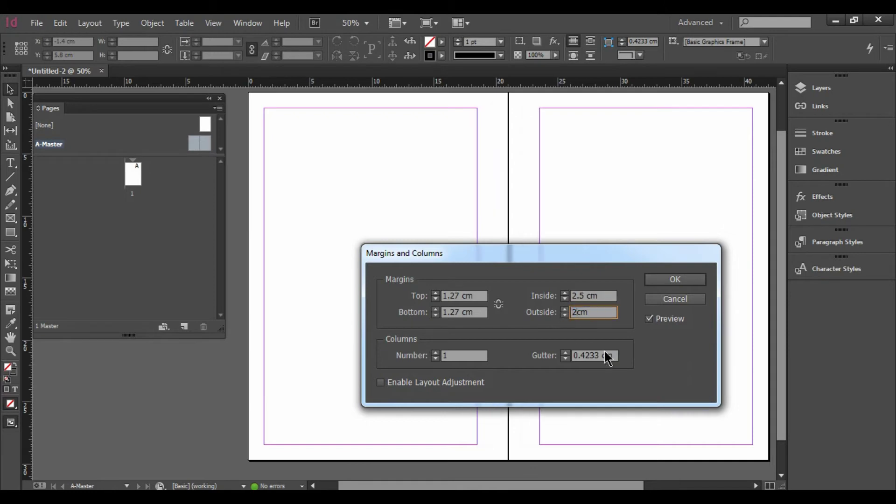
# Preview 2 columns on the master spread, set the number of columns back to 1 and apply the layout
pyautogui.click(436, 353)
pyautogui.moveTo(495, 257)
pyautogui.mouseDown()
pyautogui.moveTo(449, 337)
pyautogui.moveTo(427, 340)
pyautogui.moveTo(482, 295)
pyautogui.moveTo(492, 256)
pyautogui.mouseUp()
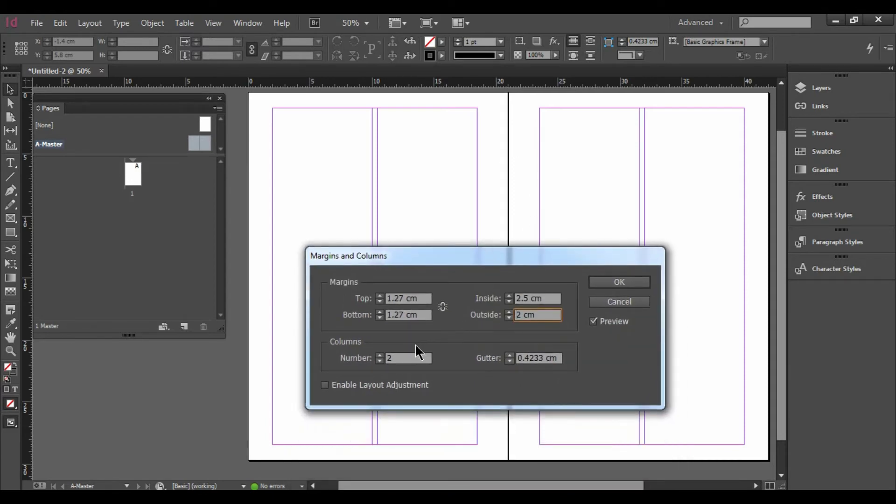
pyautogui.click(381, 361)
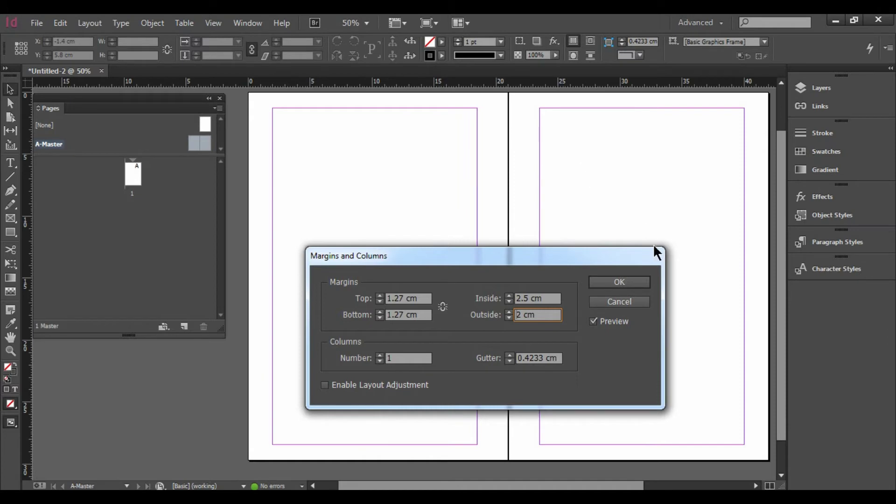
pyautogui.click(620, 282)
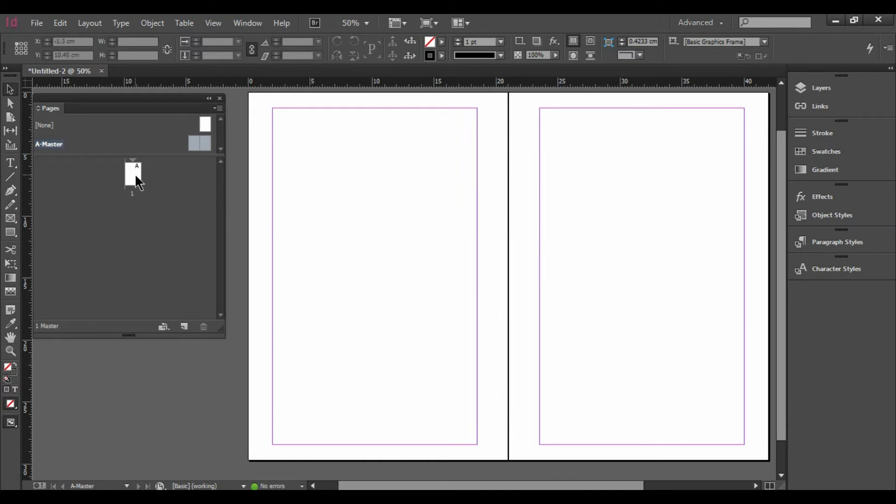
# Open page 1, add two new pages after it and compare the margins and columns of the three pages
pyautogui.click(138, 181)
pyautogui.doubleClick(139, 180)
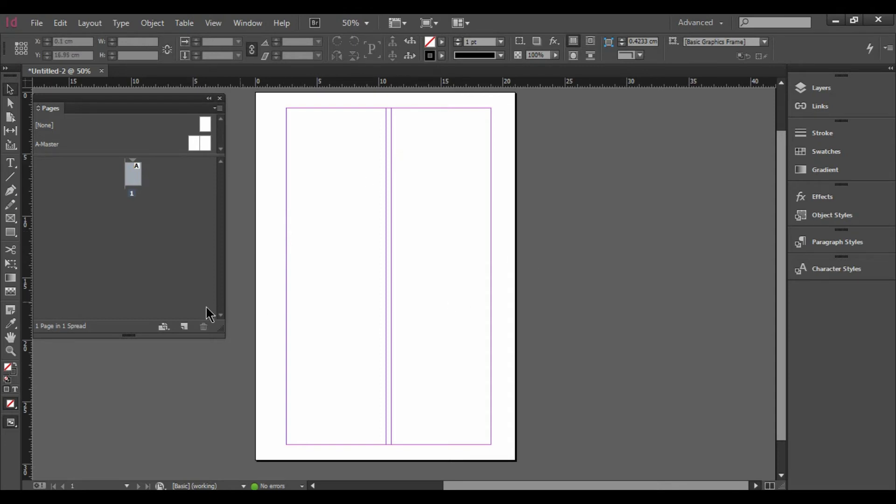
pyautogui.click(184, 327)
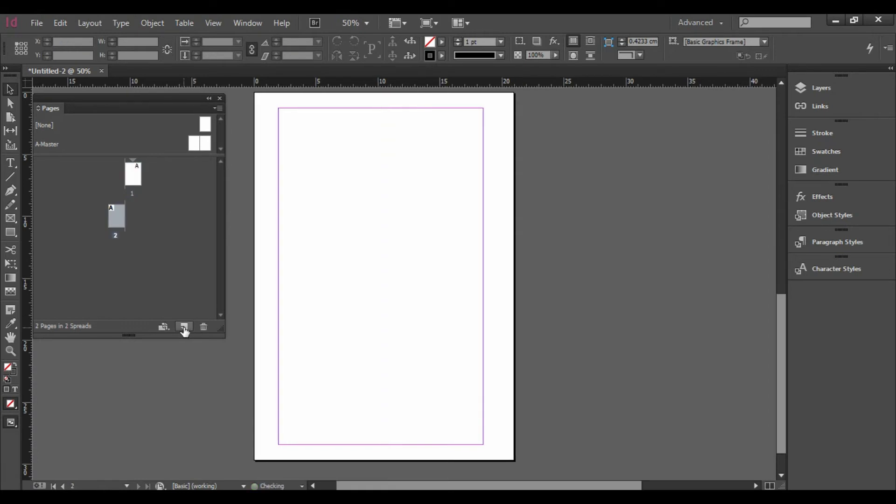
pyautogui.click(185, 327)
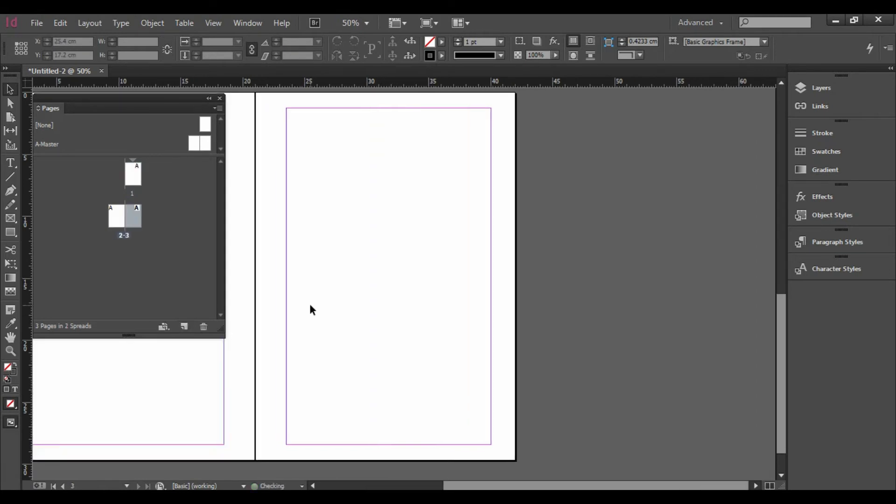
pyautogui.moveTo(310, 308); pyautogui.dragTo(524, 323)
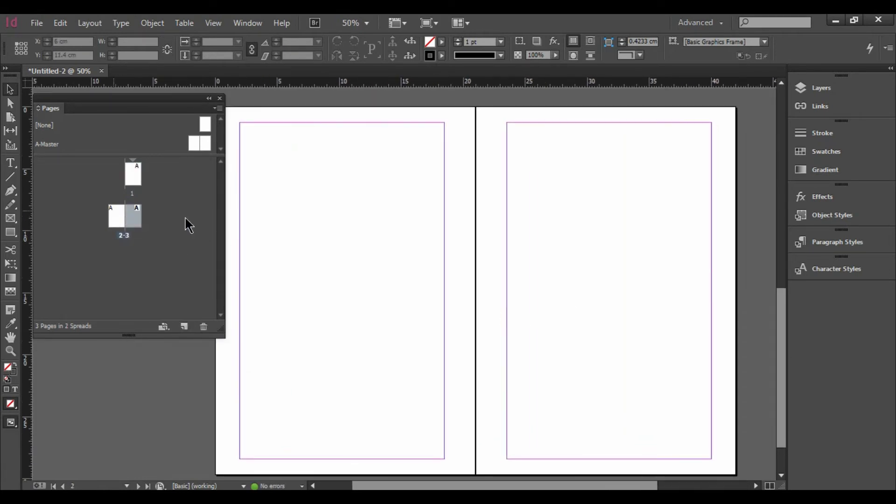
pyautogui.hotkey('ctrl', '-')
pyautogui.hotkey('ctrl', '-')
pyautogui.moveTo(411, 200); pyautogui.dragTo(474, 244)
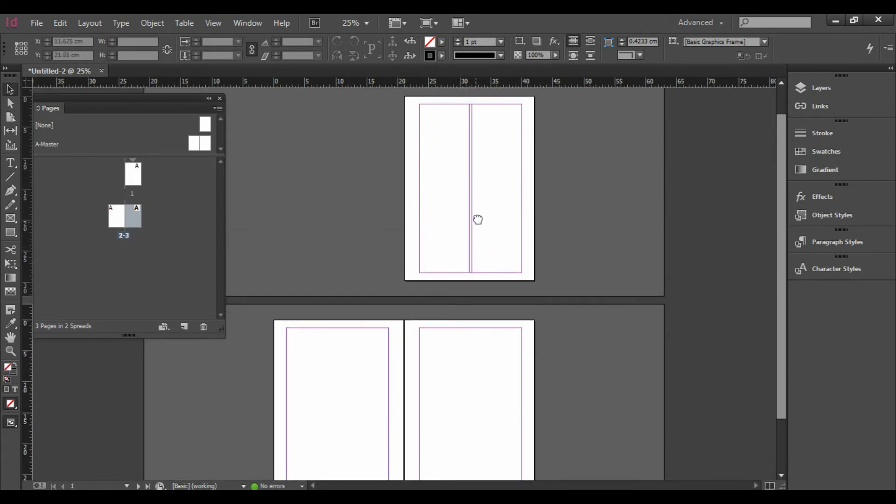
pyautogui.scroll(-1, 476, 220)
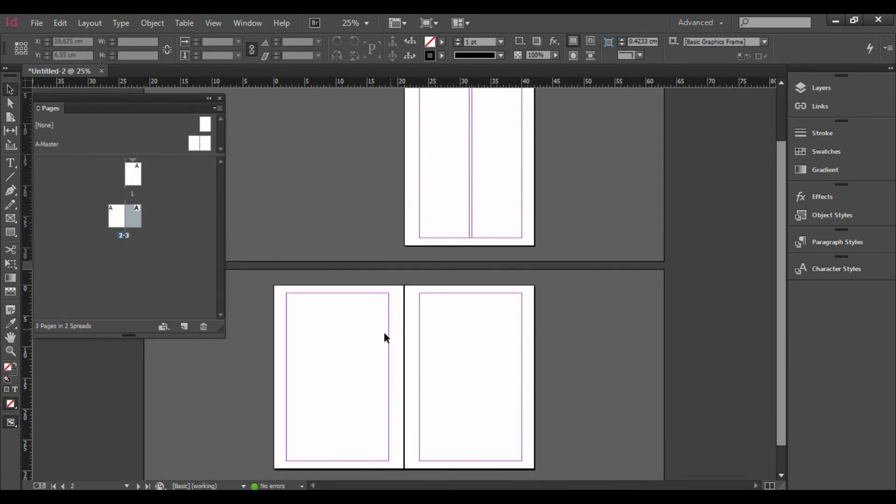
# Apply the A-Master's right-hand page to page 1 and display page 1 to check its layout against the following spread
pyautogui.doubleClick(201, 144)
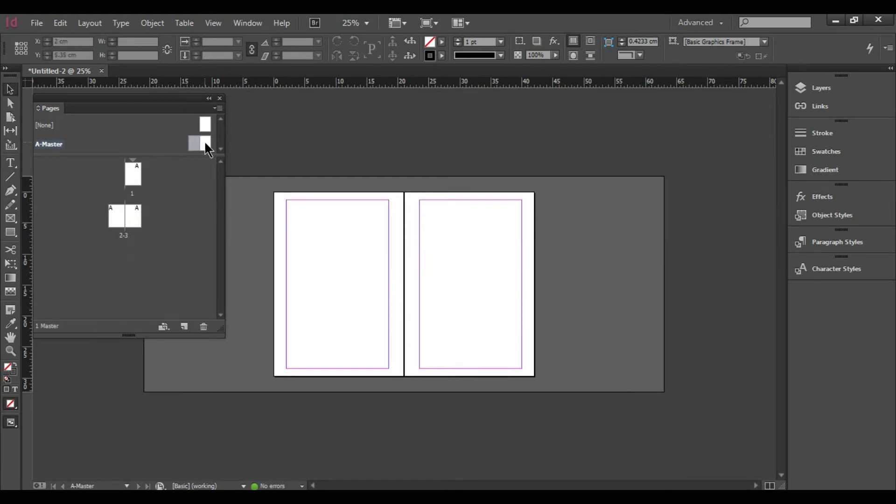
pyautogui.moveTo(204, 144); pyautogui.dragTo(136, 184)
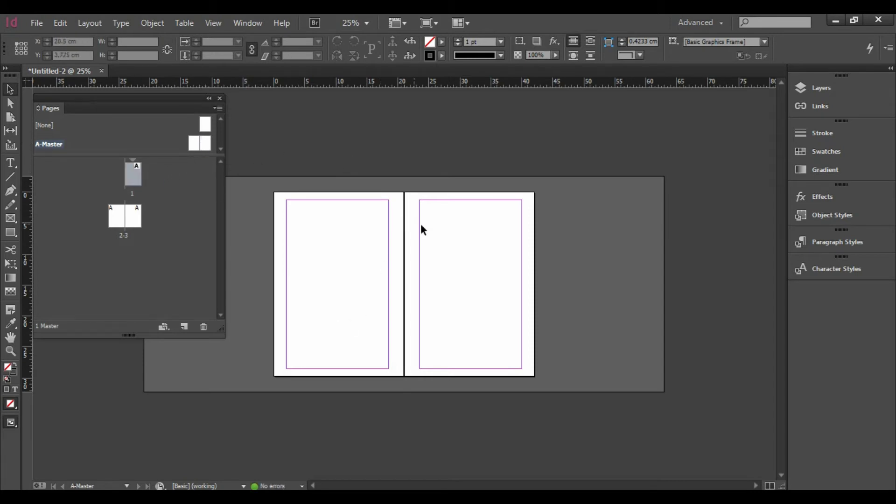
pyautogui.doubleClick(134, 181)
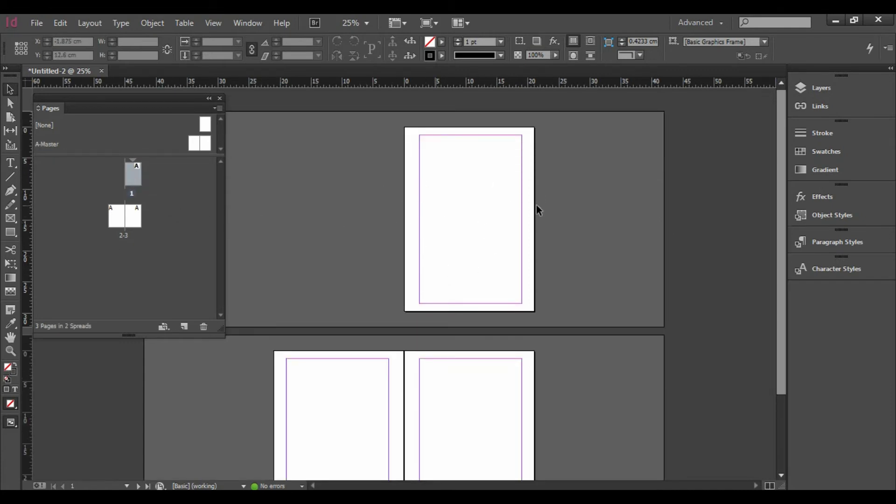
pyautogui.moveTo(433, 236); pyautogui.dragTo(451, 192)
pyautogui.scroll(-1, 442, 365)
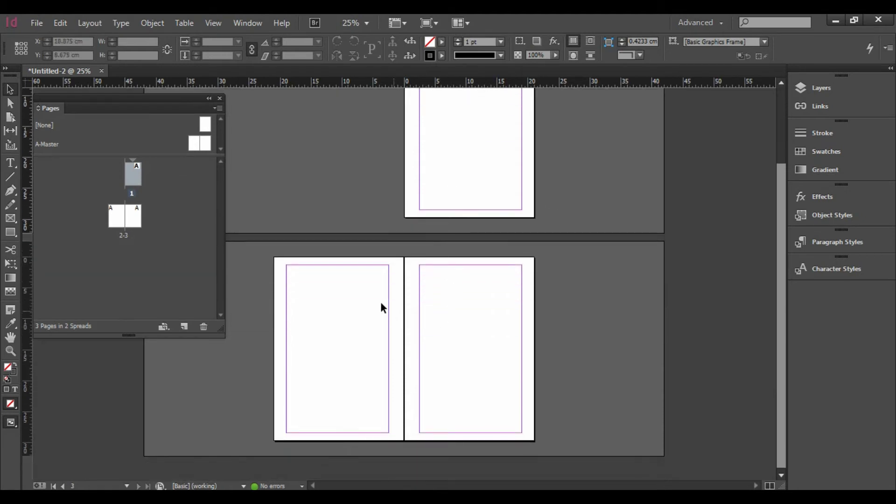
# Enlarge page 1 in the view and move the floating Pages panel to the opposite side of the page
pyautogui.hotkey('ctrl', '=')
pyautogui.moveTo(486, 194); pyautogui.dragTo(452, 322)
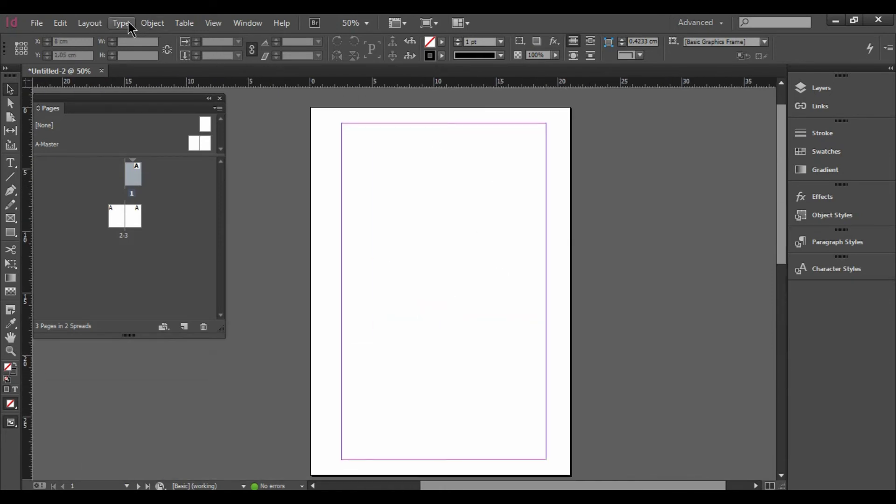
pyautogui.moveTo(108, 101); pyautogui.dragTo(751, 101)
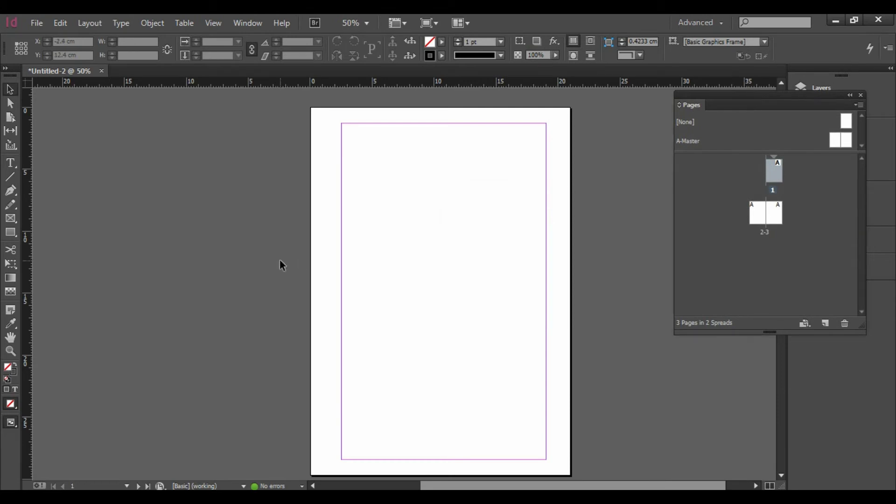
pyautogui.hotkey('ctrl', '=')
pyautogui.moveTo(382, 218); pyautogui.dragTo(322, 322)
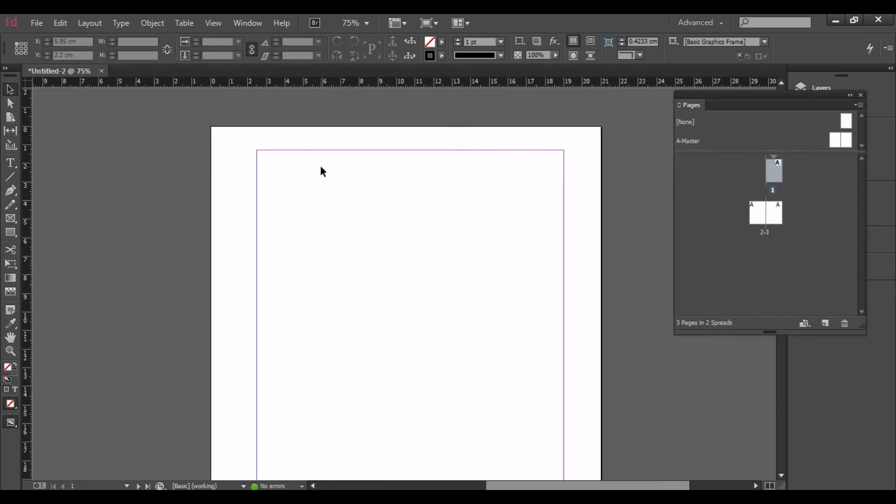
# Draw a text frame about 16.5 cm wide and 15.5 cm high between page 1's side margins, starting at the top margin, and select it
pyautogui.click(91, 24)
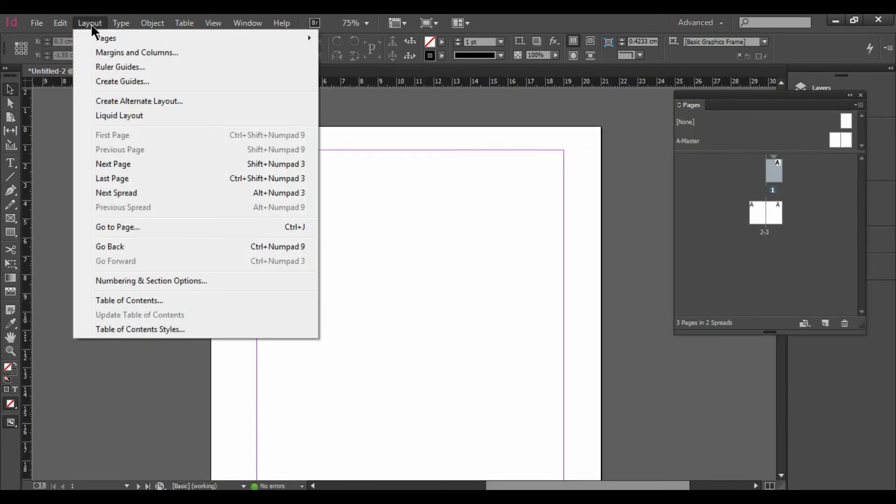
pyautogui.click(60, 25)
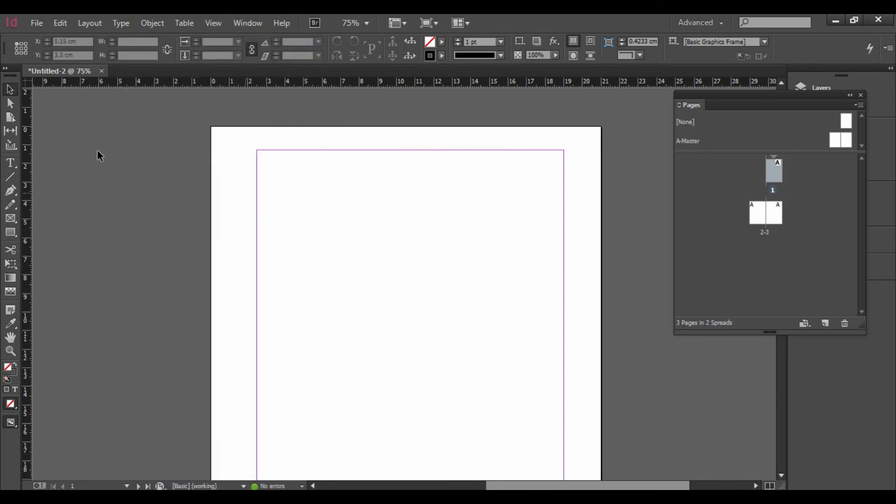
pyautogui.click(10, 163)
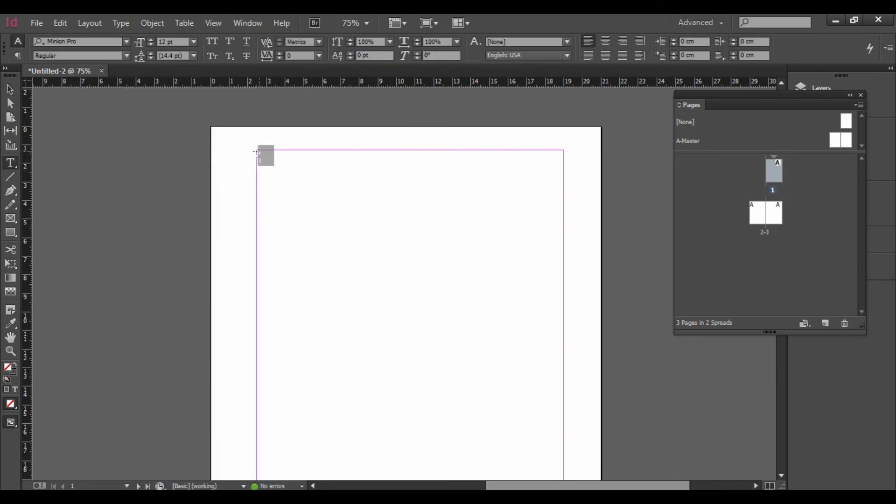
pyautogui.moveTo(257, 150); pyautogui.dragTo(564, 438)
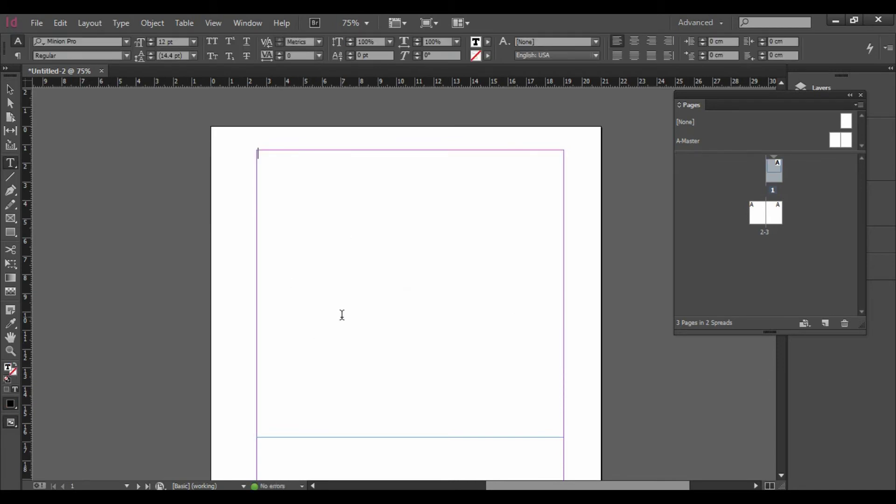
pyautogui.scroll(-1, 208, 240)
pyautogui.click(10, 89)
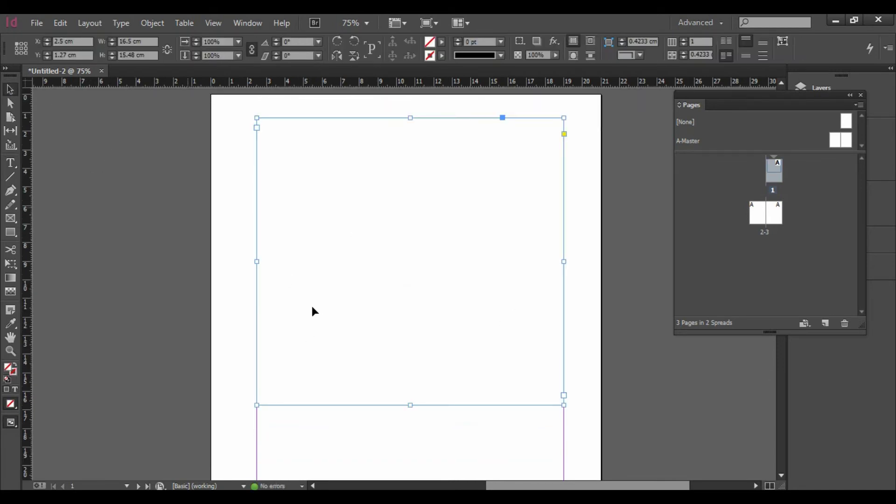
# Pull in the side and top edges of page 1's text frame to about 13.25 cm wide and 14.25 cm high, then deselect it
pyautogui.moveTo(256, 264); pyautogui.dragTo(279, 264)
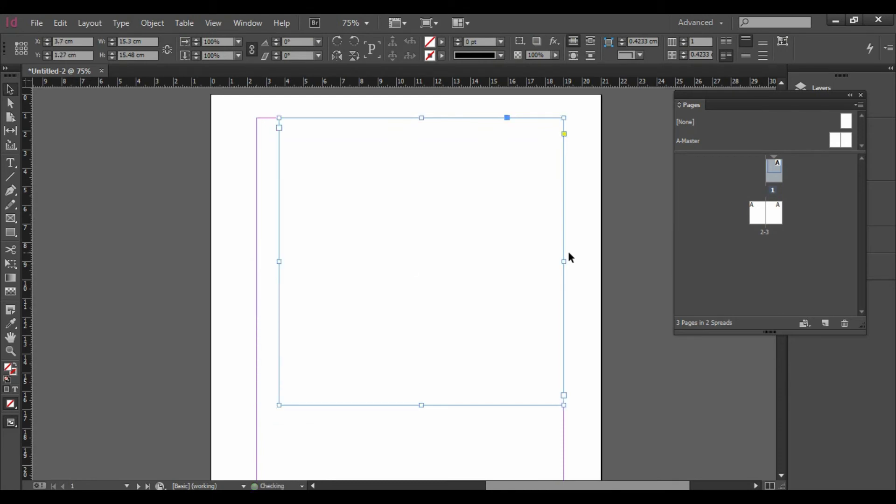
pyautogui.moveTo(567, 262); pyautogui.dragTo(526, 262)
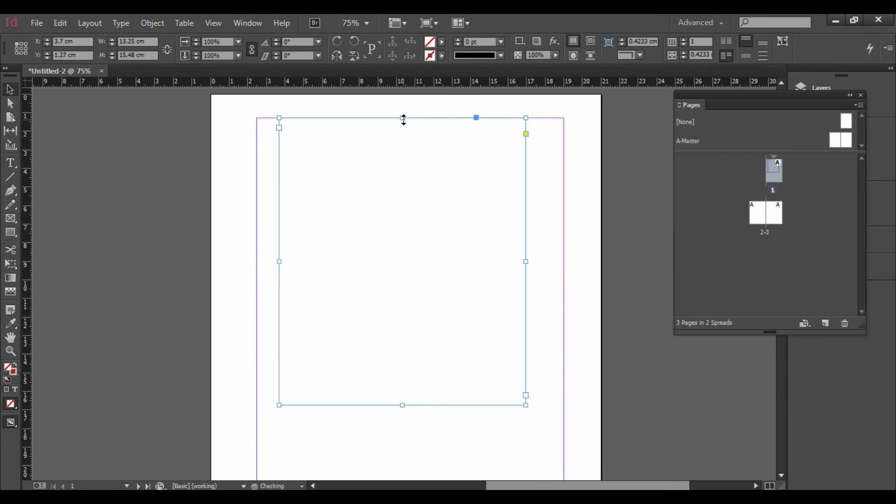
pyautogui.moveTo(404, 120); pyautogui.dragTo(404, 141)
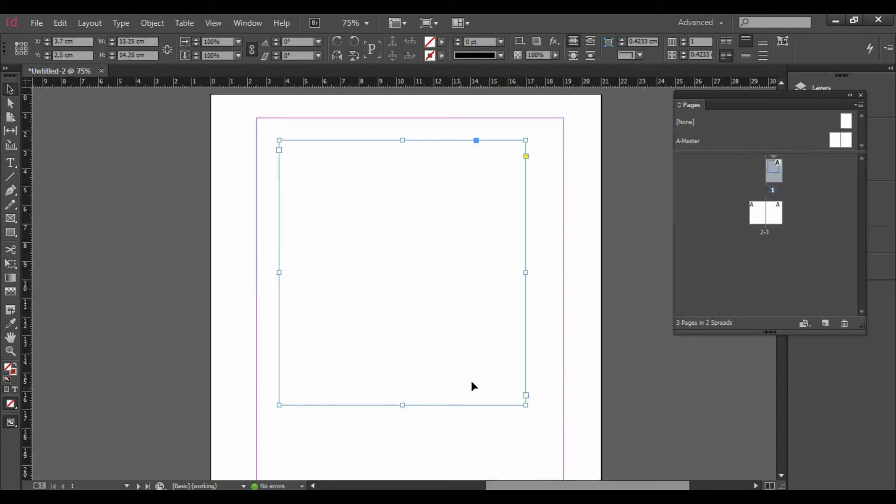
pyautogui.click(533, 208)
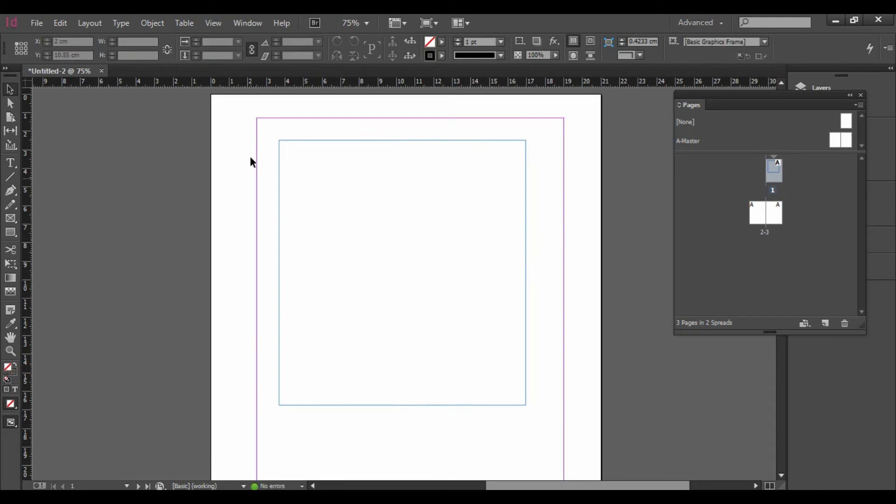
# Fill page 1's text frame with placeholder text
pyautogui.click(10, 162)
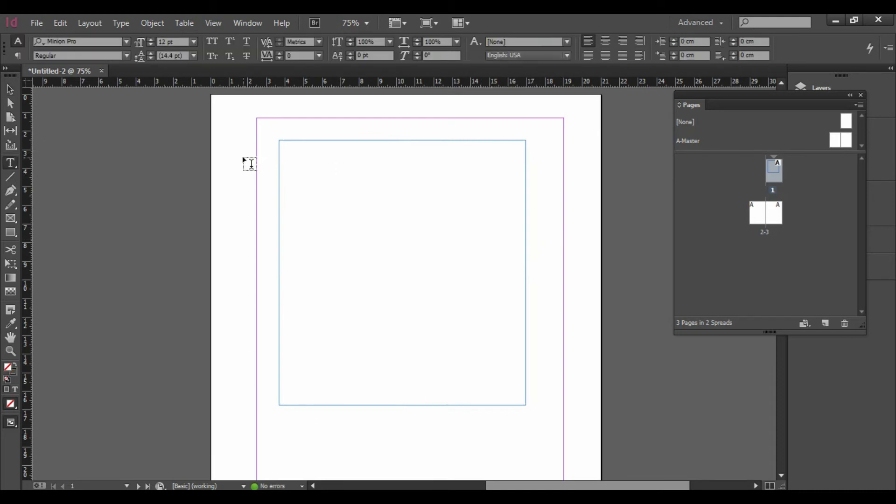
pyautogui.click(121, 23)
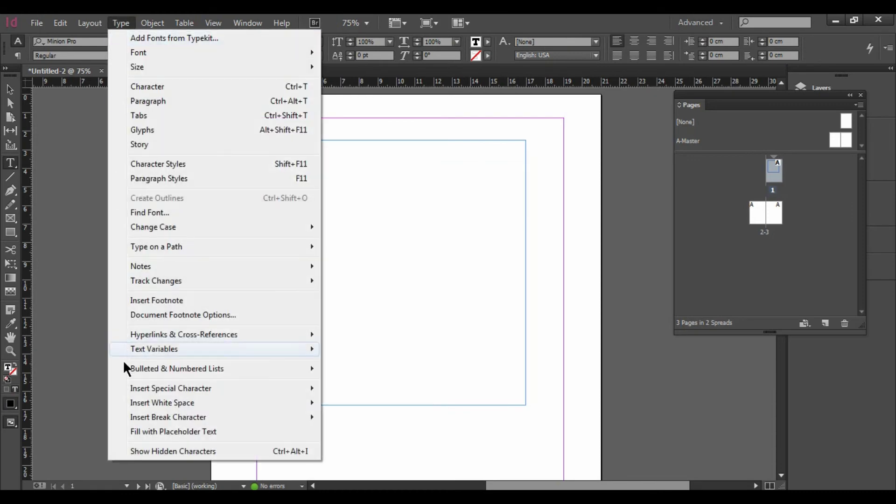
pyautogui.click(135, 432)
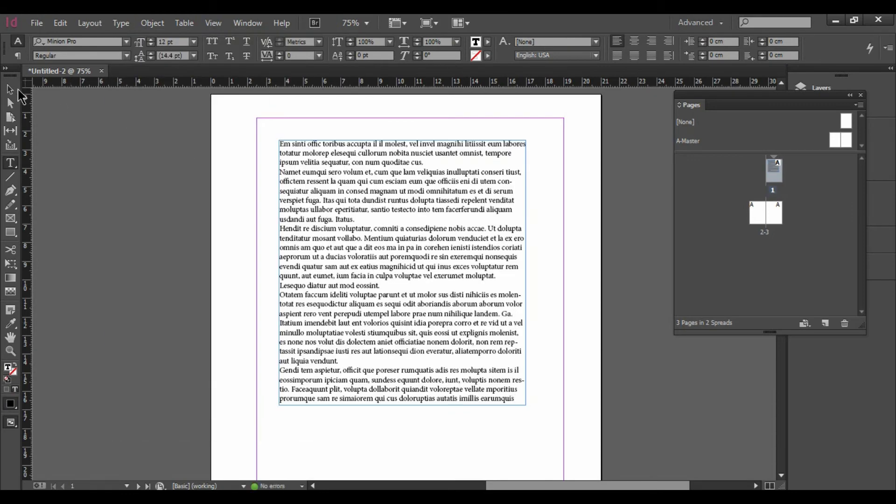
# Resize the filled text frame on page 1 to about 7.05 cm wide and 12.65 cm high, keeping its upper-left corner fixed
pyautogui.click(17, 92)
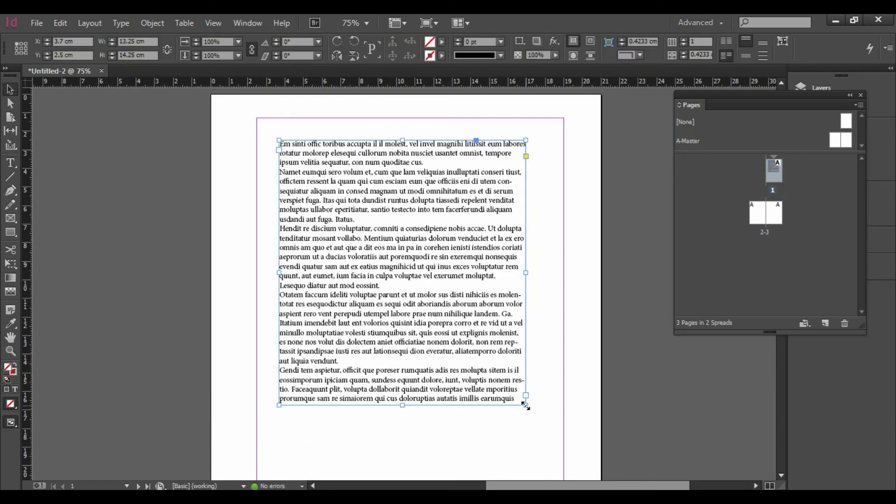
pyautogui.moveTo(526, 406); pyautogui.dragTo(538, 425)
pyautogui.click(616, 360)
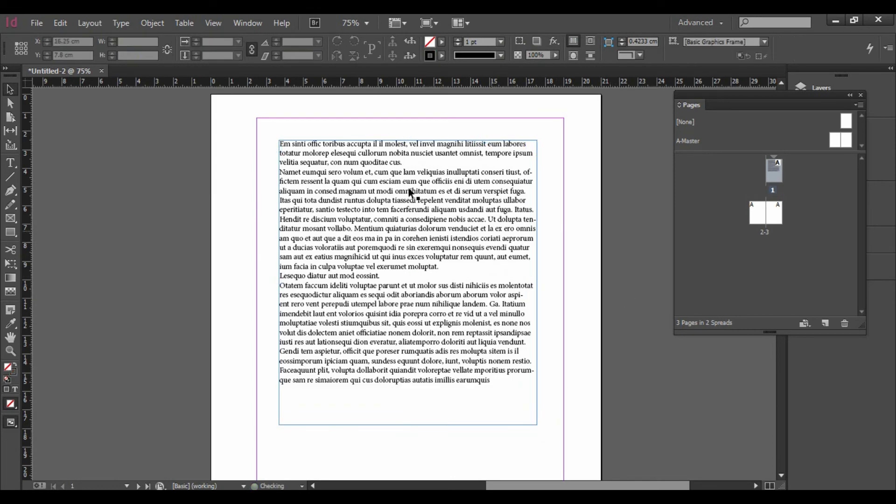
pyautogui.moveTo(483, 390); pyautogui.dragTo(471, 311)
pyautogui.click(509, 285)
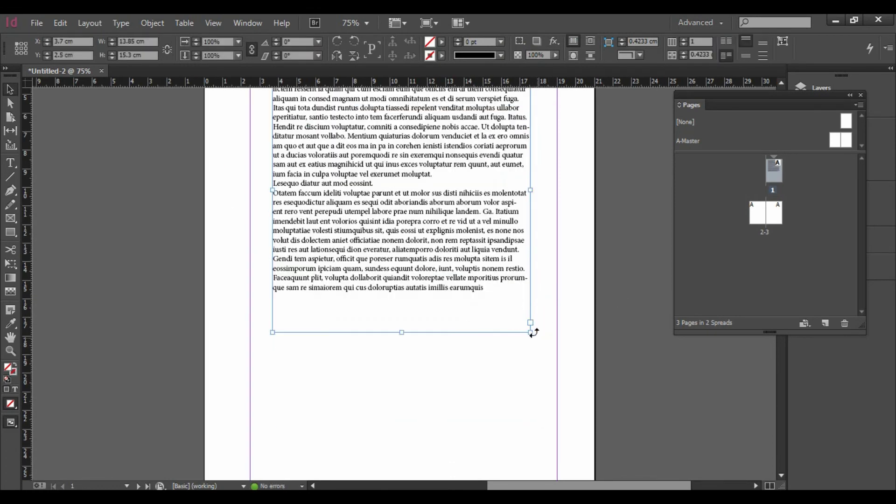
pyautogui.moveTo(531, 332); pyautogui.dragTo(404, 283)
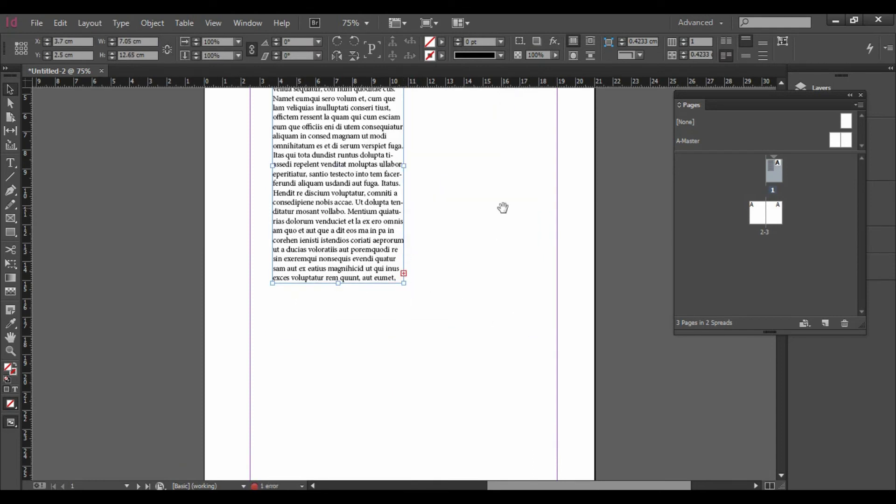
# Flow the overset text from page 1's frame into a new linked frame starting at page 2's upper-left margin corner
pyautogui.click(405, 274)
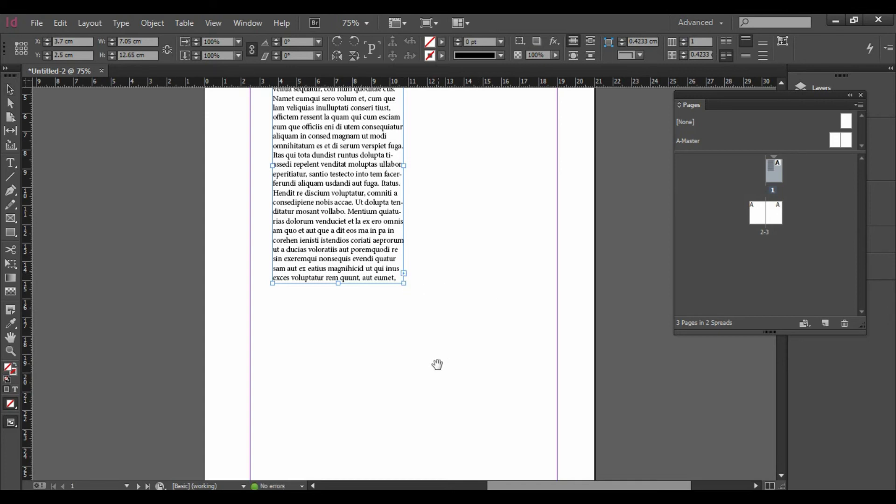
pyautogui.moveTo(436, 364); pyautogui.dragTo(500, 190)
pyautogui.moveTo(444, 327); pyautogui.dragTo(478, 158)
pyautogui.moveTo(490, 242); pyautogui.dragTo(555, 157)
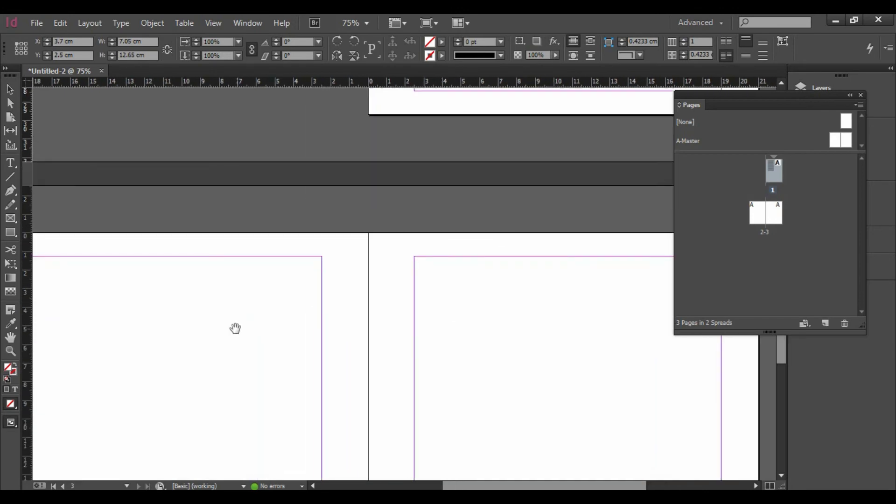
pyautogui.moveTo(234, 326); pyautogui.dragTo(378, 226)
pyautogui.click(162, 161)
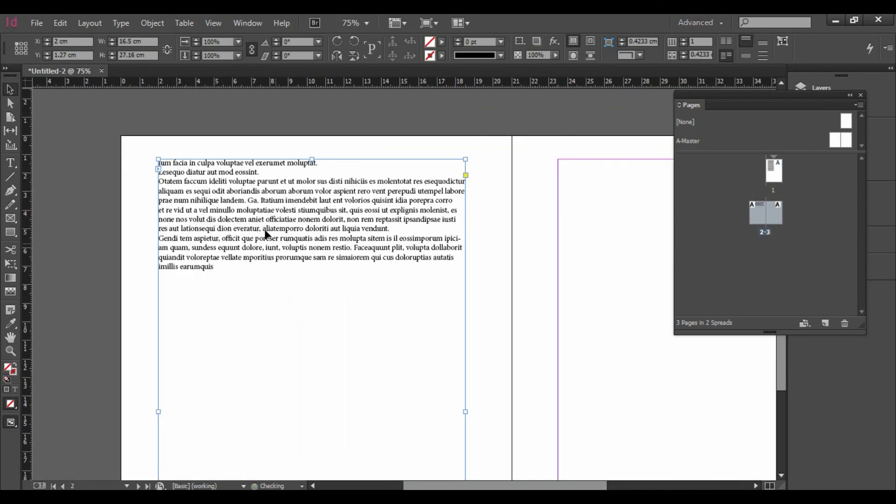
# Narrow page 2's text frame to about 11.2 cm and move it inward so its top edge sits about 3 cm down the page
pyautogui.scroll(-3, 488, 407)
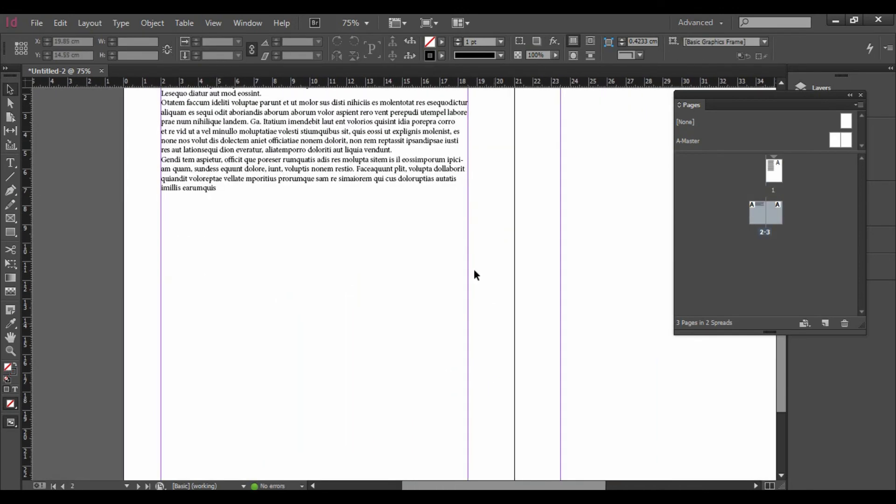
pyautogui.moveTo(467, 335); pyautogui.dragTo(393, 335)
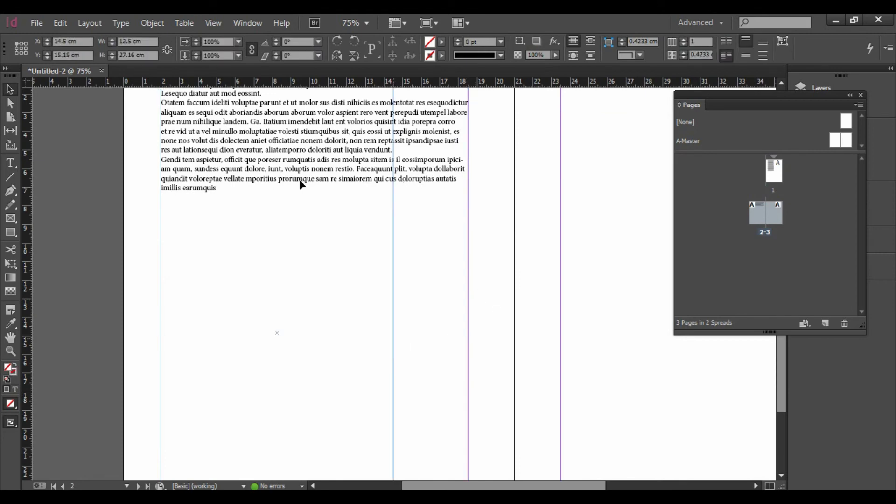
pyautogui.moveTo(300, 183); pyautogui.dragTo(350, 217)
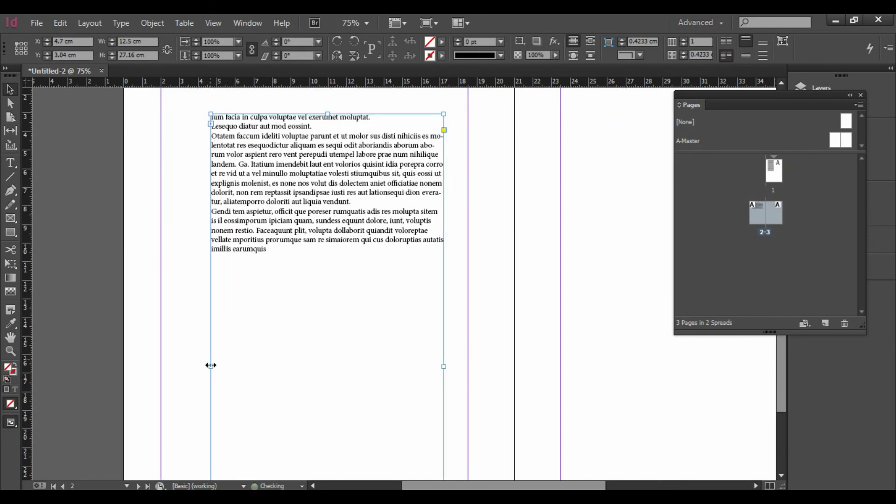
pyautogui.moveTo(211, 366); pyautogui.dragTo(236, 369)
pyautogui.click(473, 390)
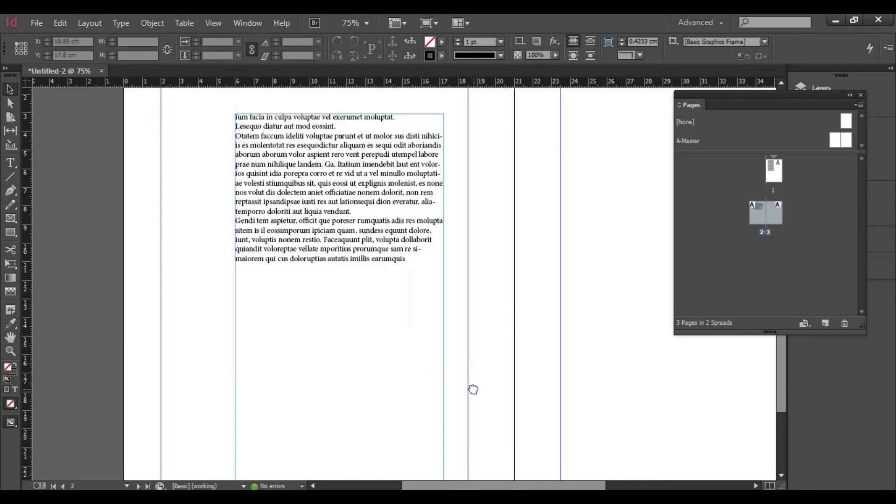
# Shorten page 2's text frame to about 11.66 cm high and move it to about X 4.4 cm, Y 4.9 cm
pyautogui.scroll(-5, 473, 390)
pyautogui.scroll(-3, 472, 369)
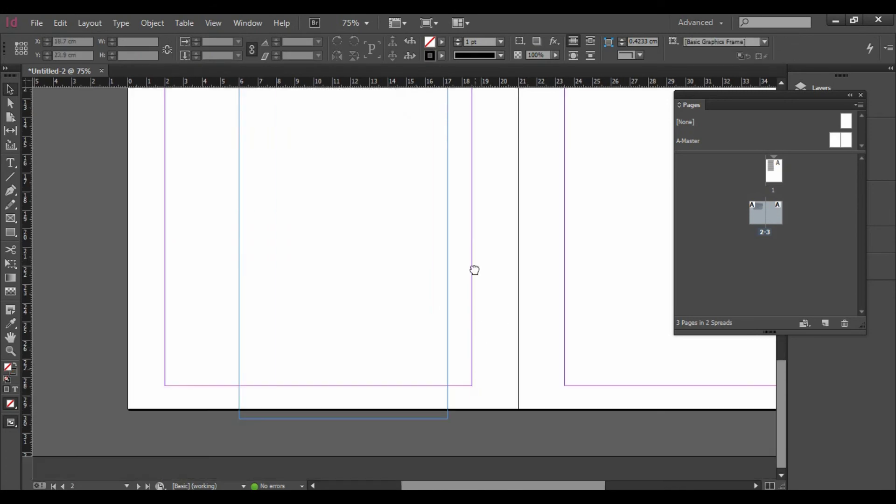
pyautogui.click(397, 420)
pyautogui.moveTo(348, 427); pyautogui.dragTo(336, 133)
pyautogui.scroll(5, 344, 312)
pyautogui.moveTo(400, 176); pyautogui.dragTo(370, 211)
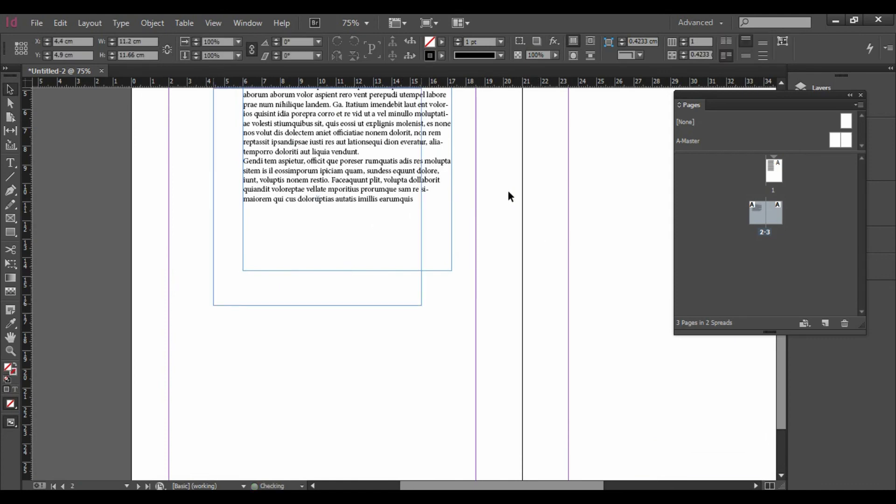
pyautogui.scroll(4, 510, 195)
pyautogui.click(473, 288)
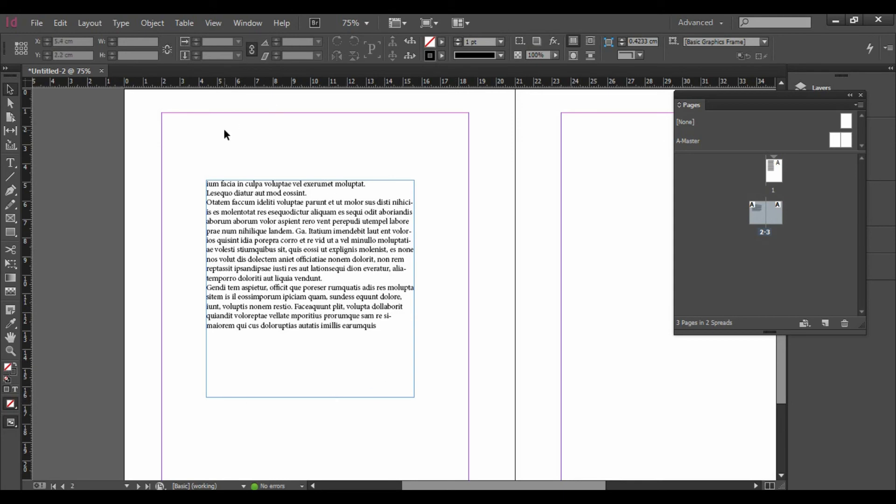
# Hide the frame edges and display page 1 to check how its text frame looks
pyautogui.click(218, 25)
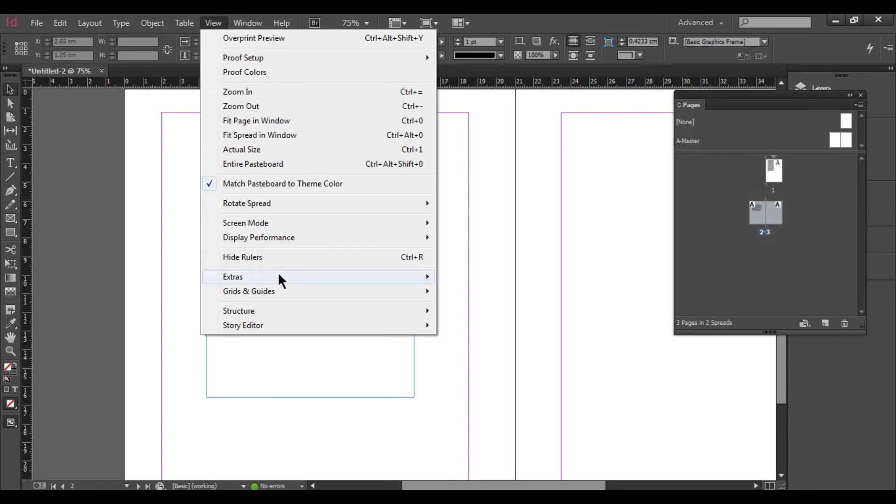
pyautogui.moveTo(277, 278)
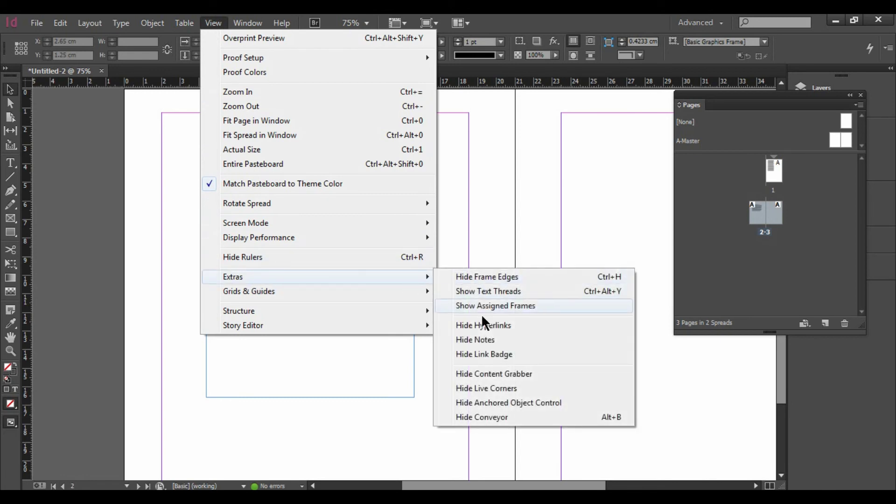
pyautogui.click(547, 275)
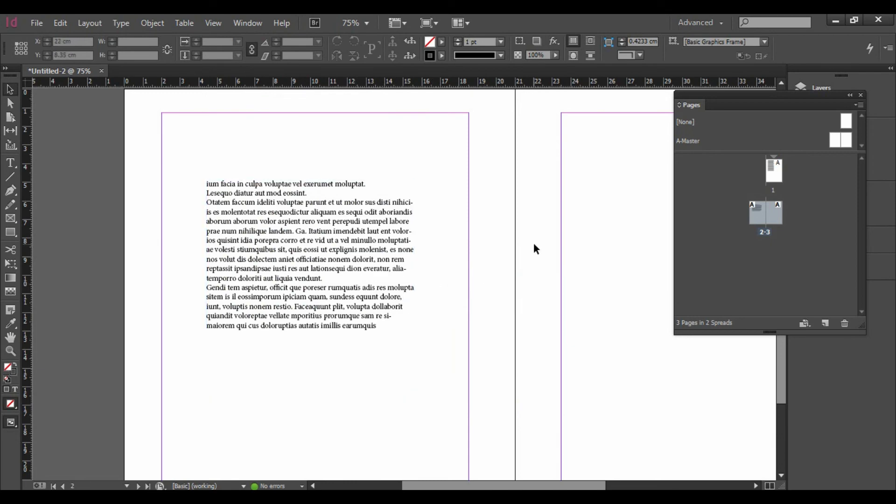
pyautogui.moveTo(592, 153); pyautogui.dragTo(467, 448)
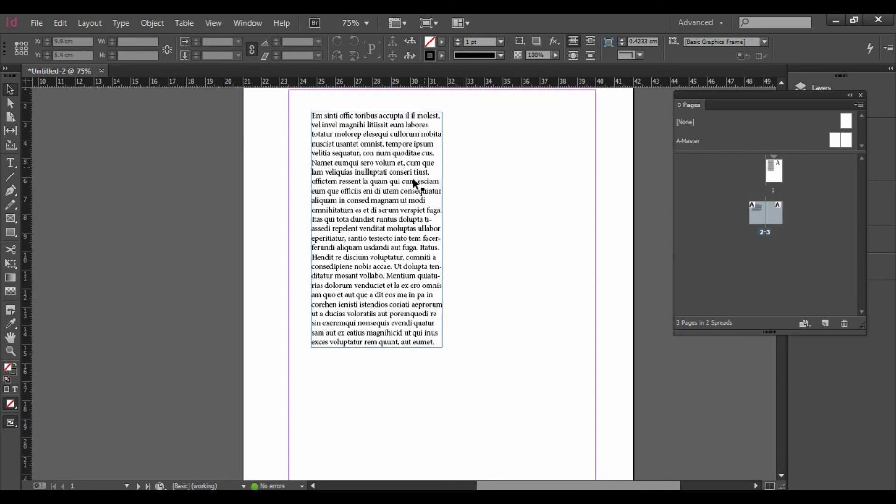
# Show the text threads, select page 1's text frame and follow its thread to the linked frame on page 2
pyautogui.click(216, 26)
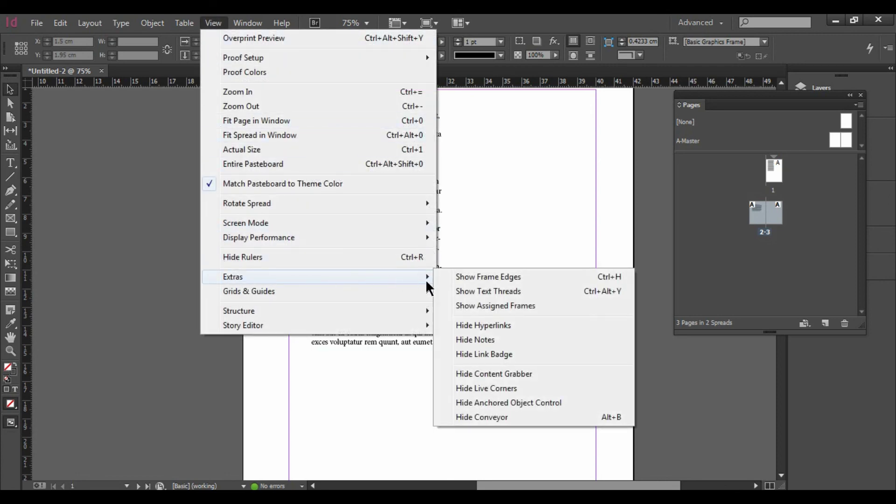
pyautogui.click(496, 293)
pyautogui.click(405, 295)
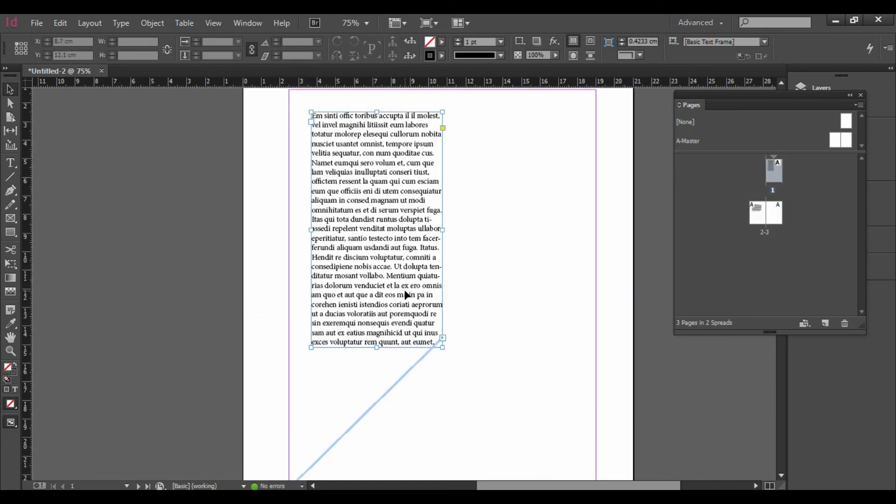
pyautogui.scroll(-10, 546, 336)
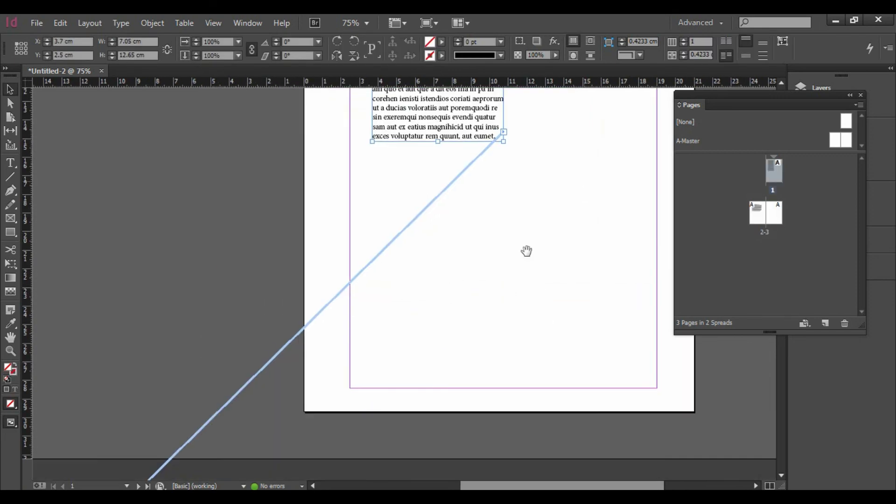
pyautogui.hscroll(-5, 444, 195)
pyautogui.scroll(-5, 319, 375)
pyautogui.hscroll(-1, 319, 375)
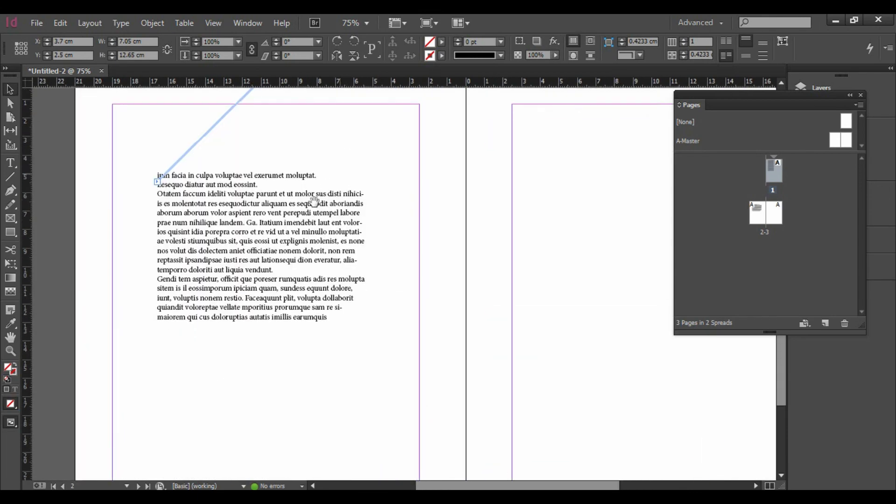